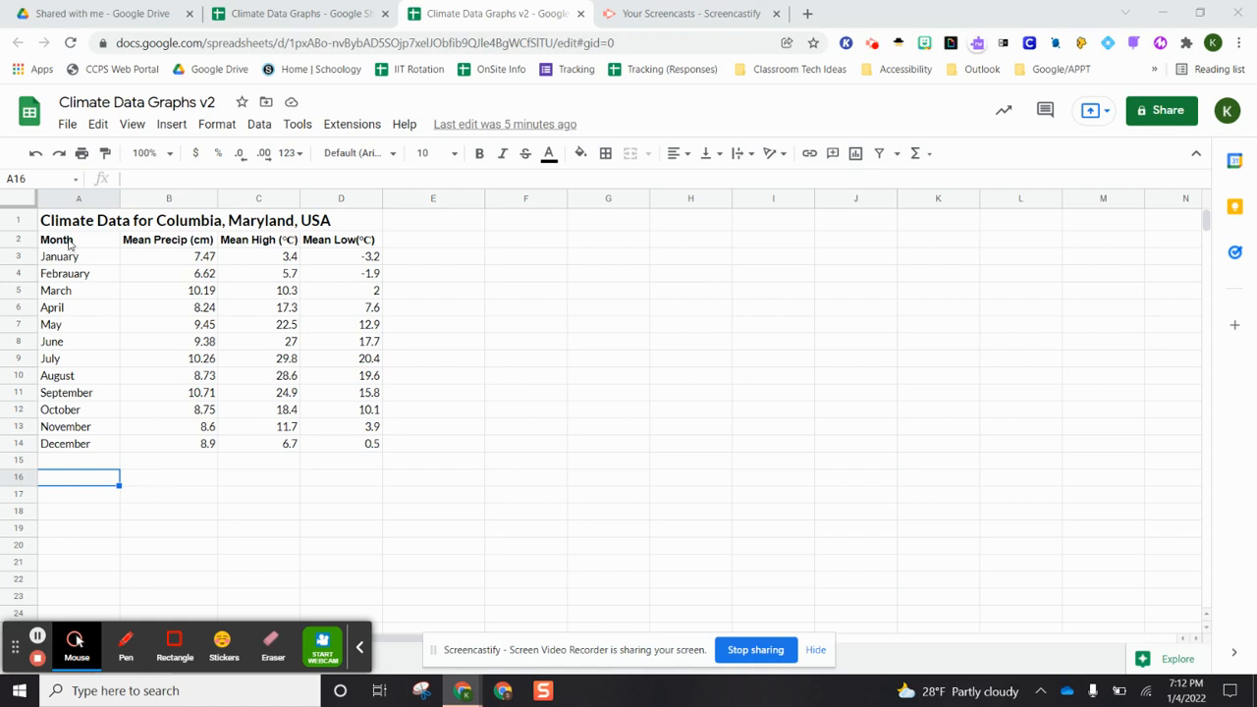
# Insert a chart from the climate data in A2:D14 and place it beside the table, clear of the data.
pyautogui.moveTo(70, 244); pyautogui.dragTo(355, 449)
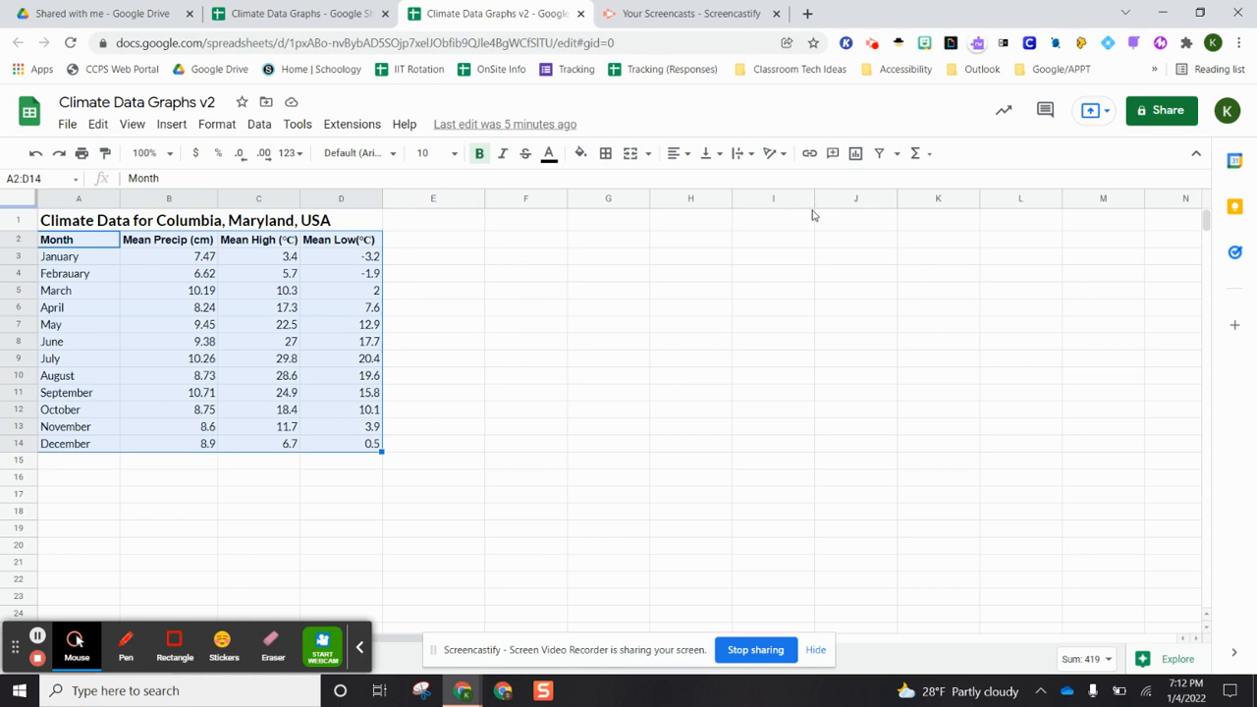
pyautogui.click(172, 126)
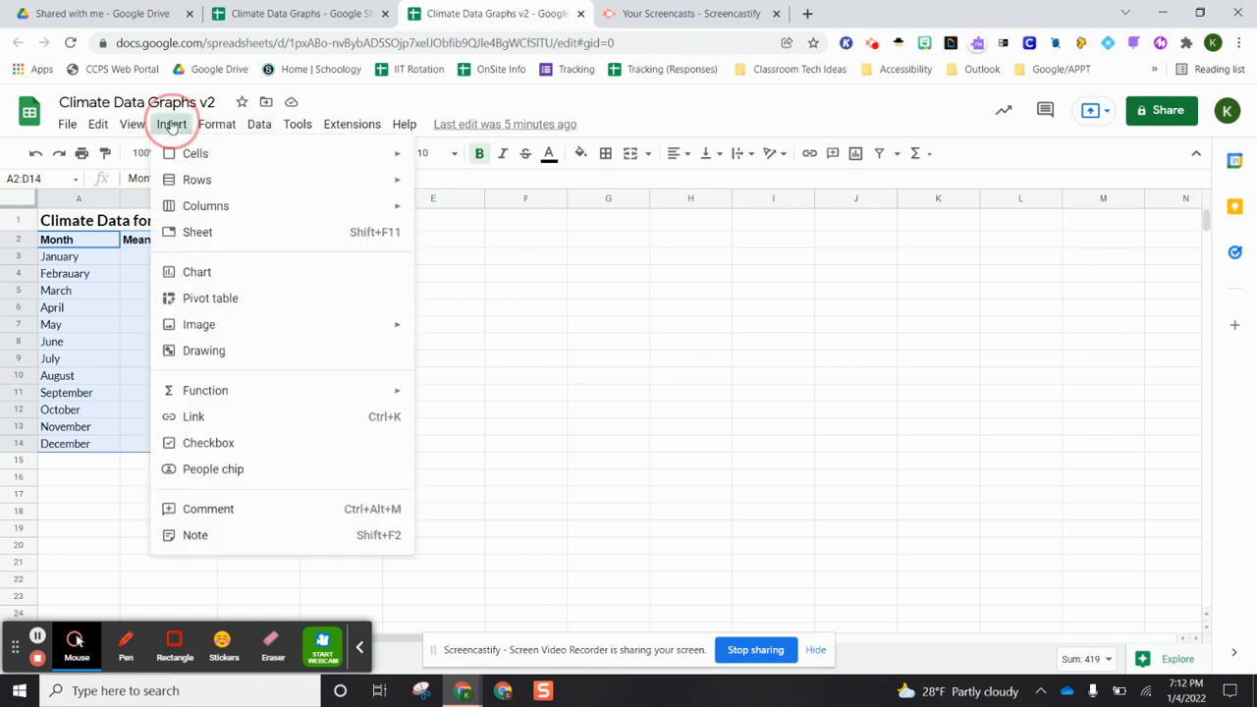
pyautogui.click(190, 275)
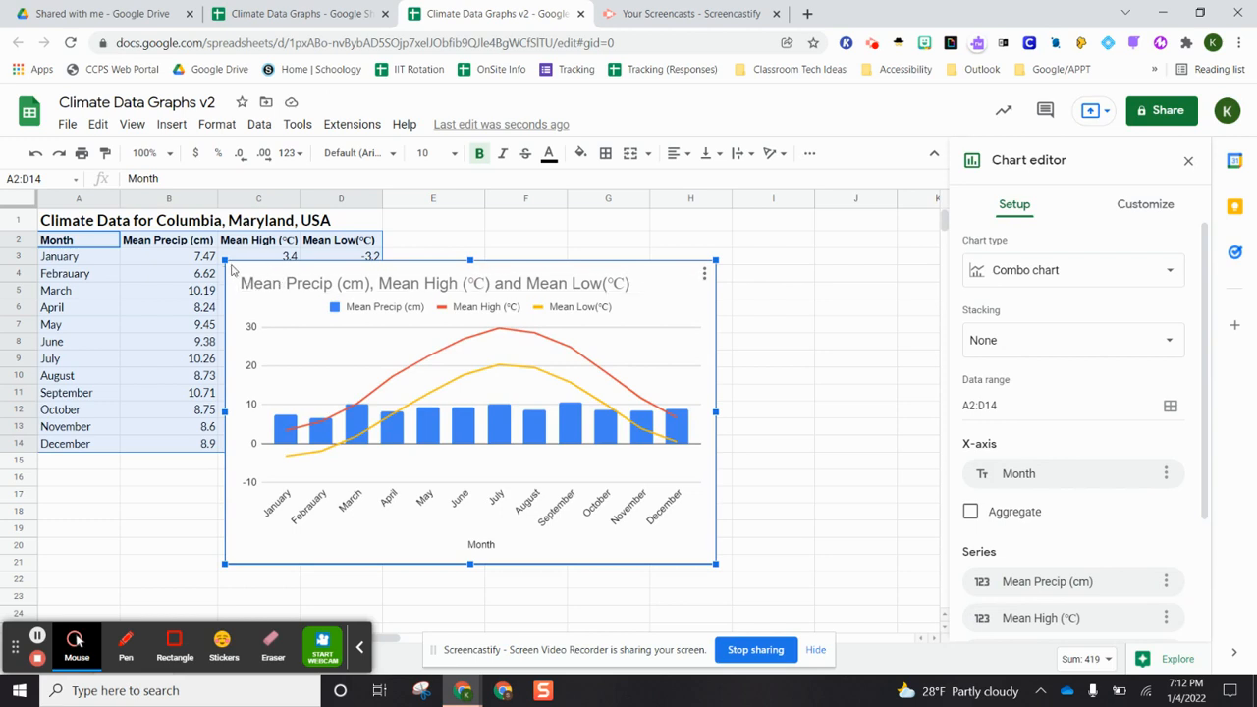
pyautogui.moveTo(231, 270); pyautogui.dragTo(430, 231)
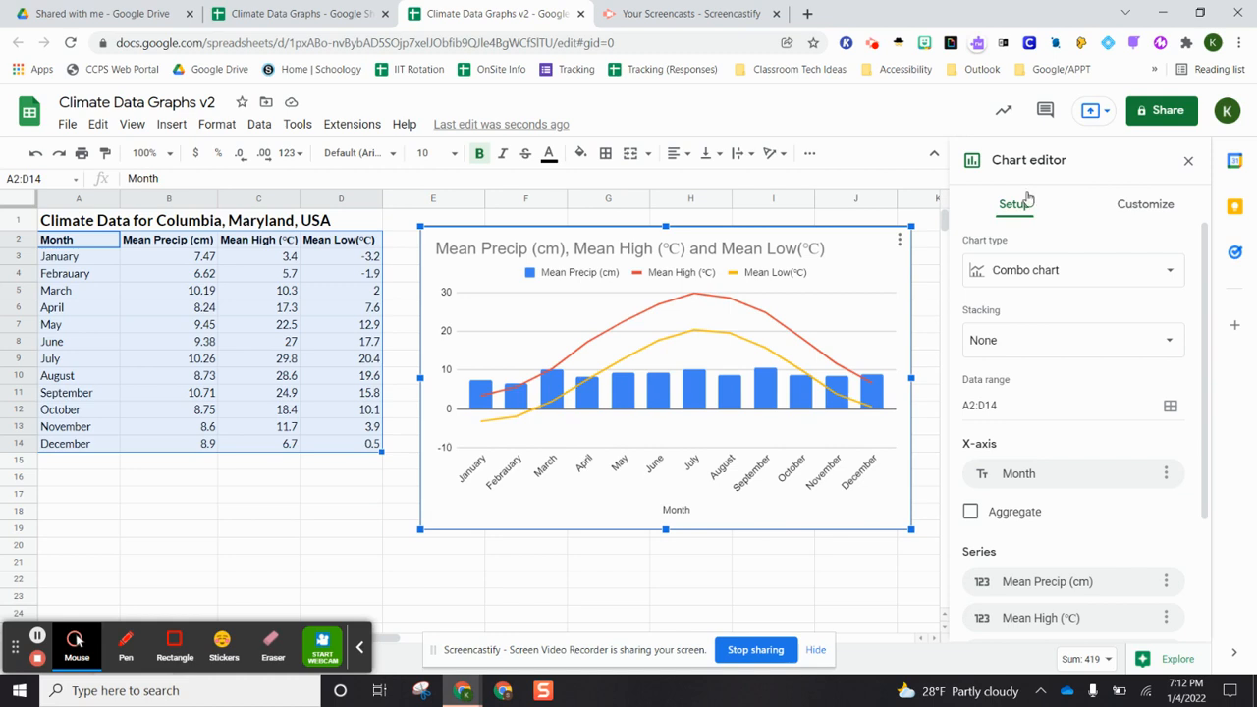
# Choose the suggested Combo chart type and review the chart's data range, X-axis and series settings.
pyautogui.click(1070, 272)
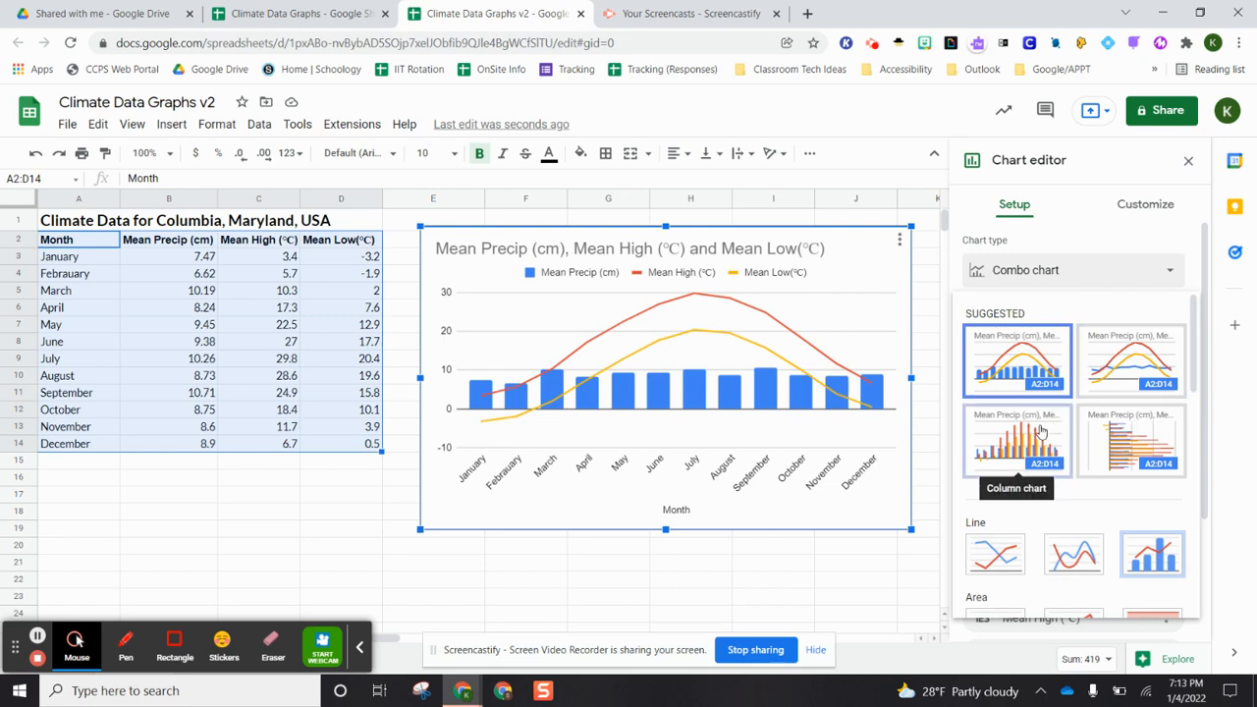
pyautogui.click(1014, 365)
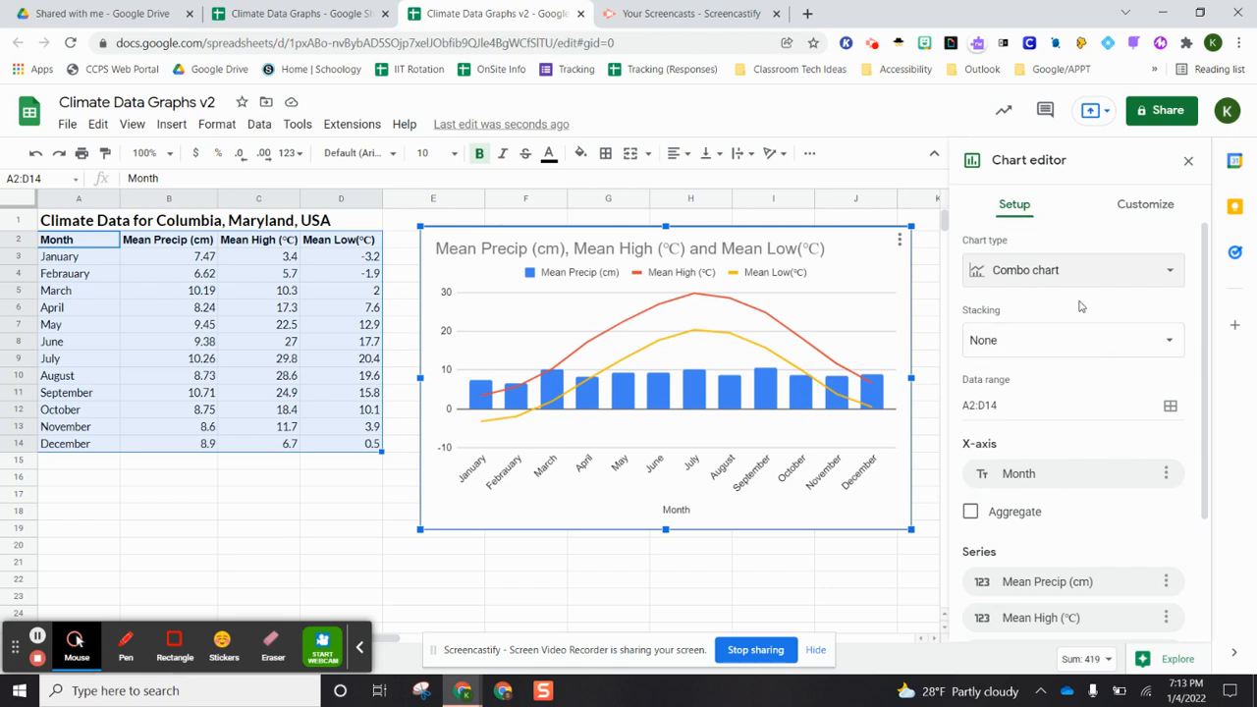
pyautogui.scroll(-1, 1060, 393)
pyautogui.scroll(-1, 1061, 393)
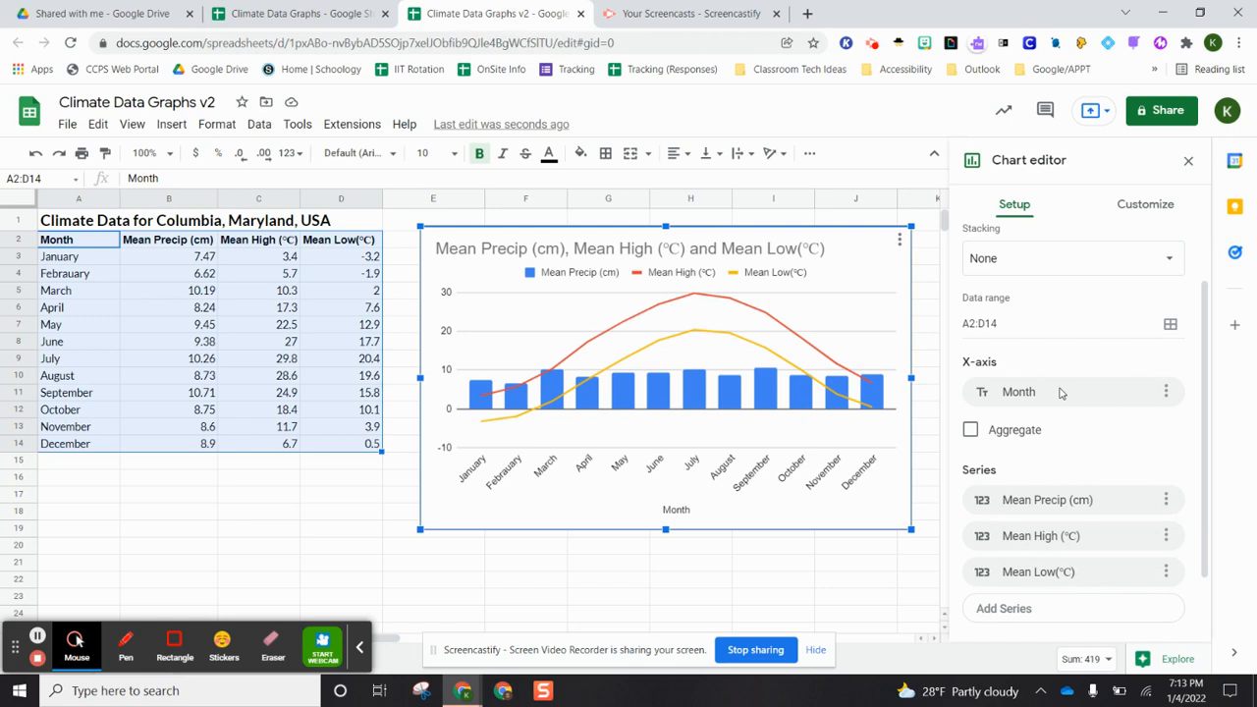
pyautogui.scroll(-2, 1060, 393)
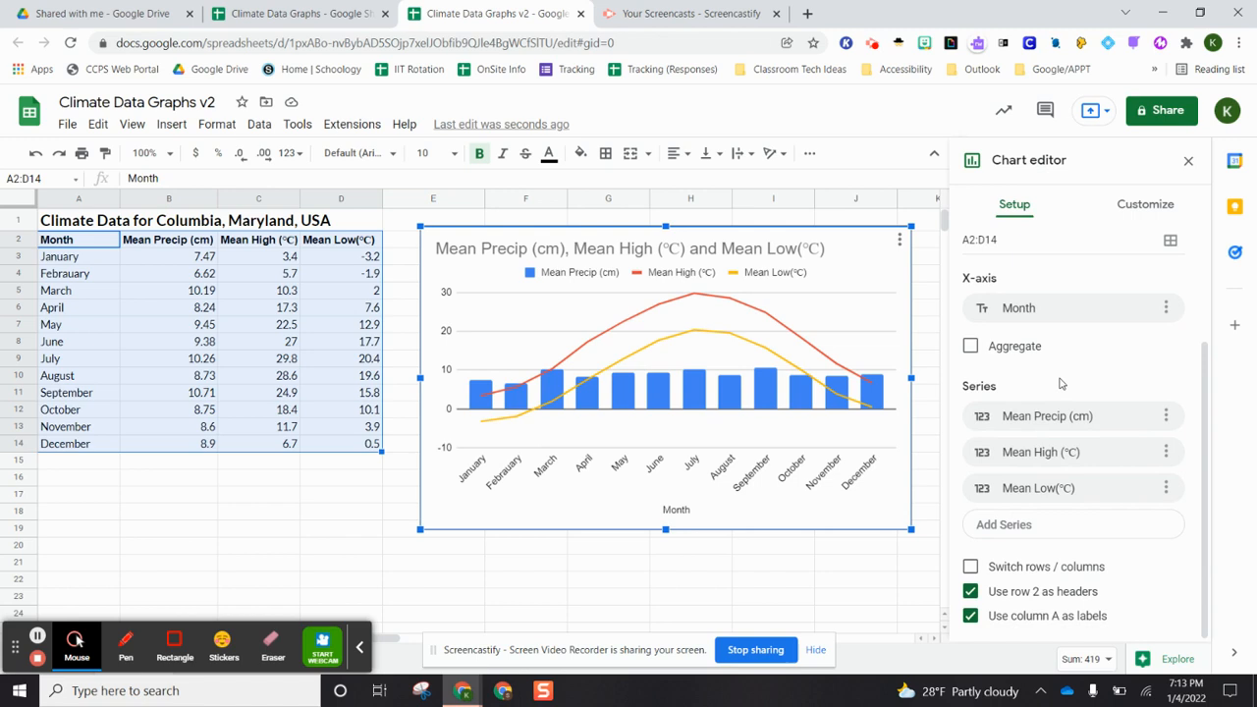
# Set the chart's overall font to Tahoma and its border color to black.
pyautogui.click(1142, 208)
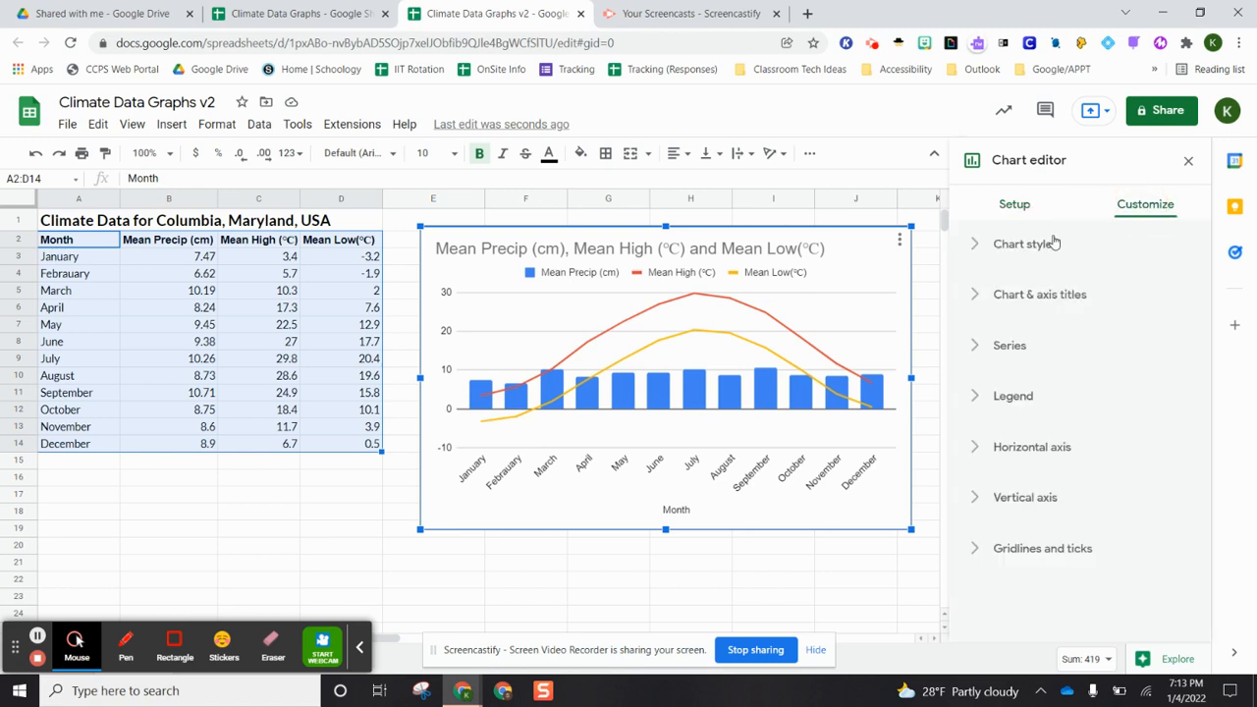
pyautogui.click(974, 245)
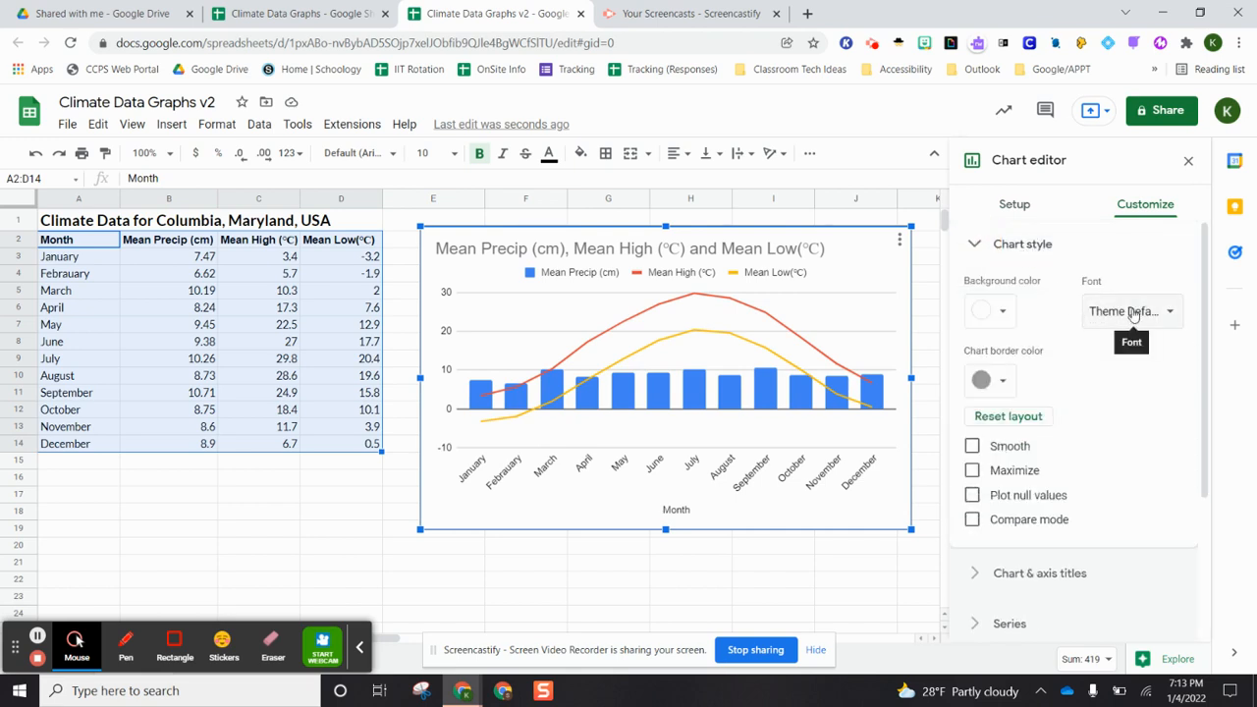
pyautogui.click(1134, 313)
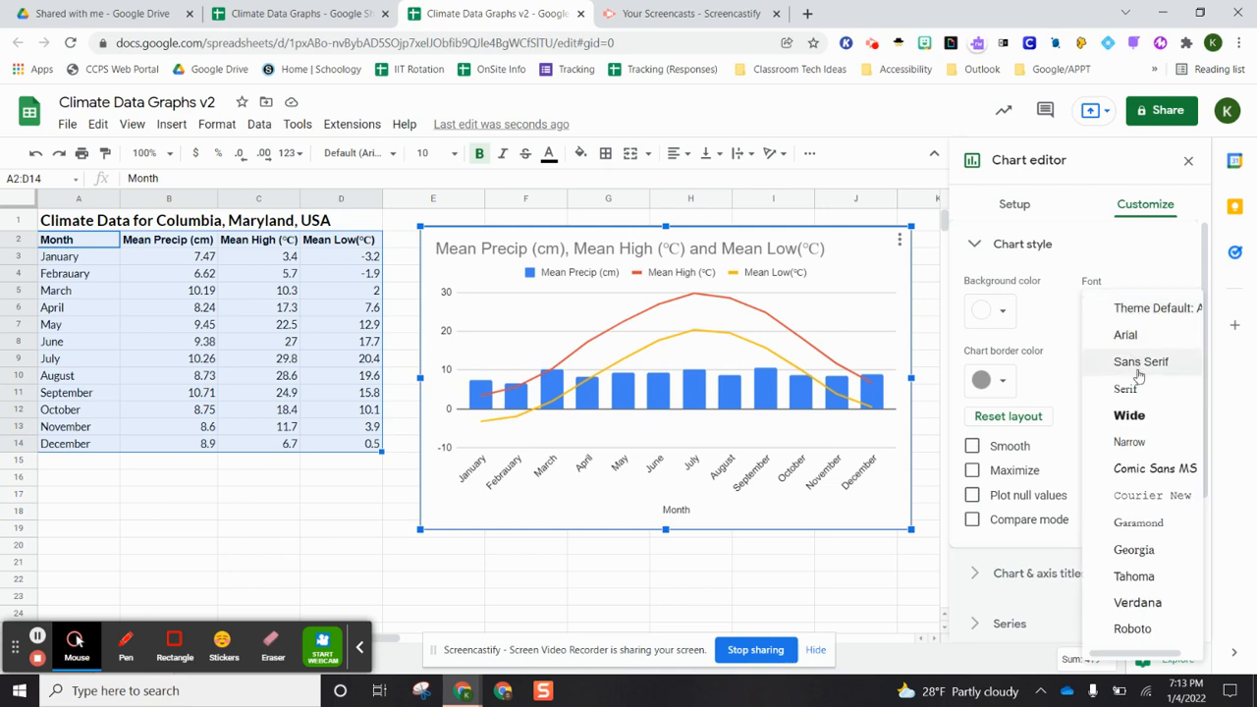
pyautogui.click(1137, 577)
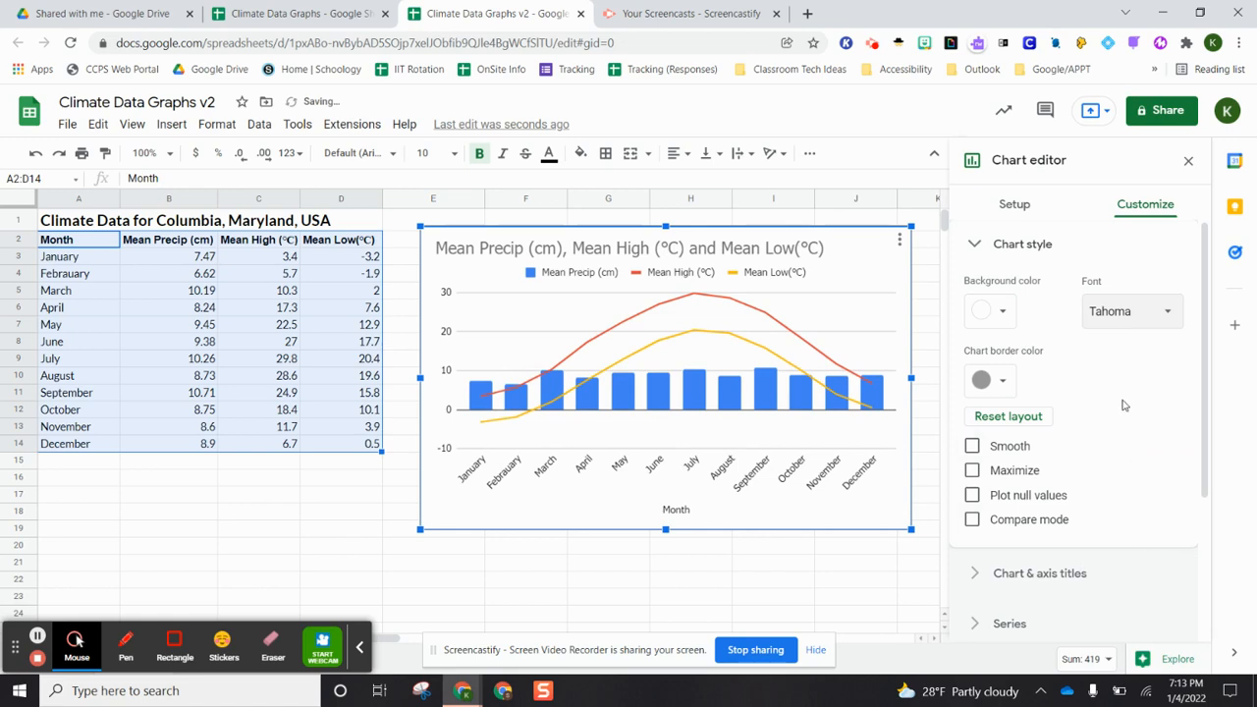
pyautogui.click(1004, 383)
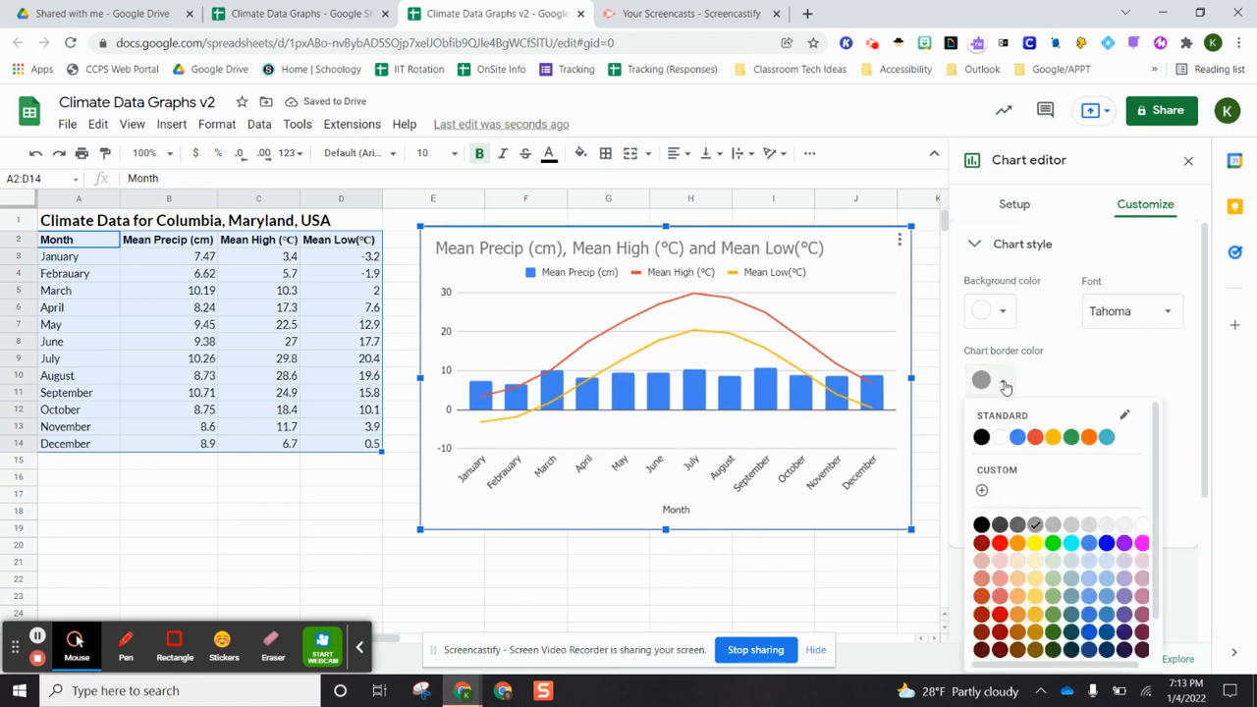
pyautogui.click(981, 438)
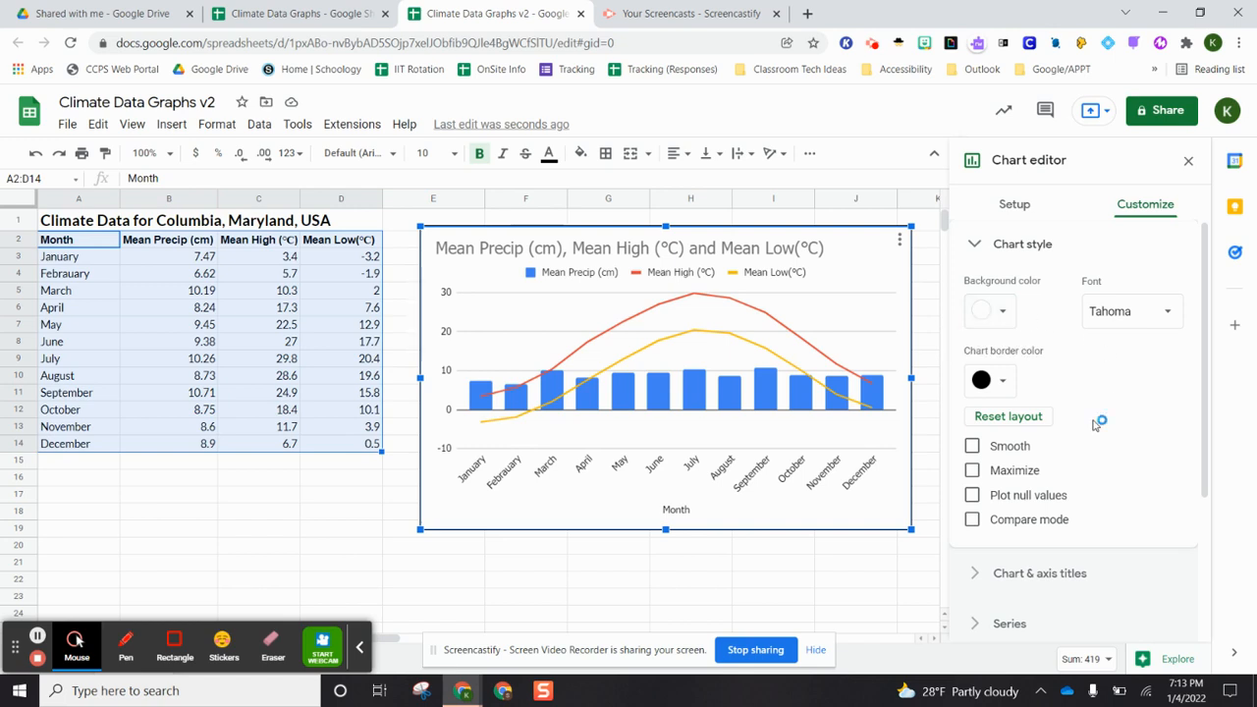
# Replace the chart title text with "Climate Data for Columbia, Maryland, USA".
pyautogui.scroll(-1, 1098, 425)
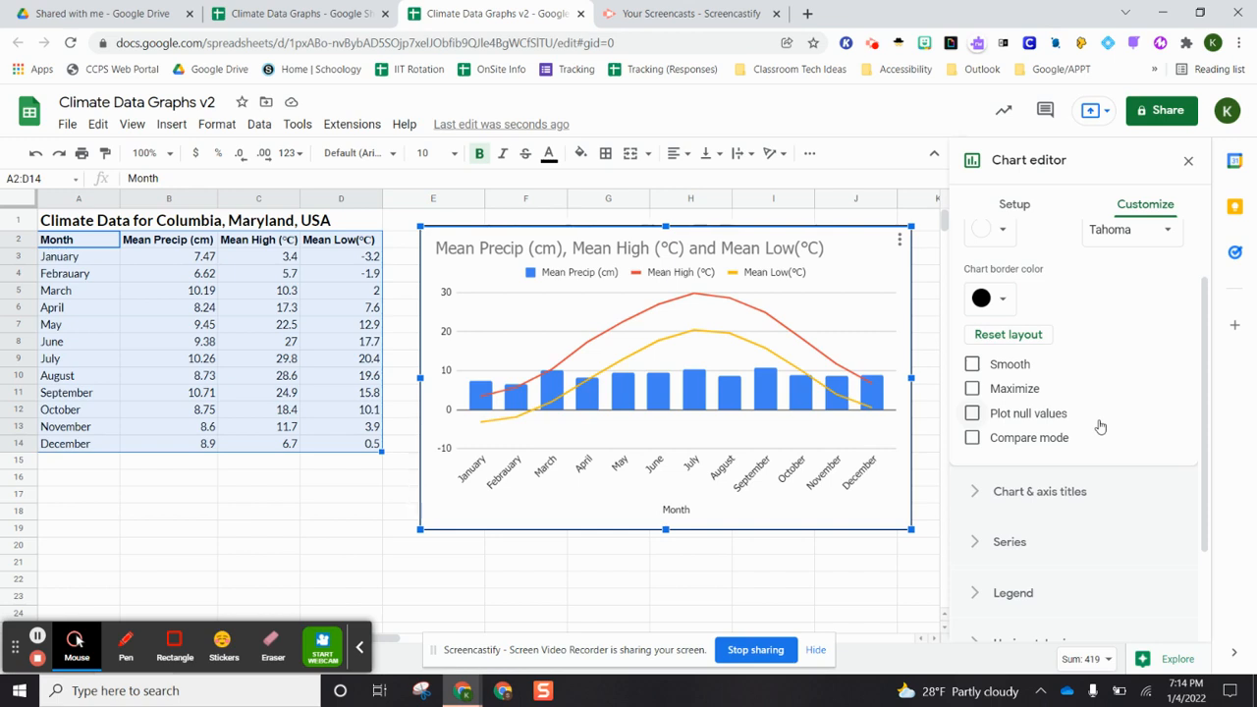
pyautogui.scroll(-1, 1098, 417)
pyautogui.click(995, 412)
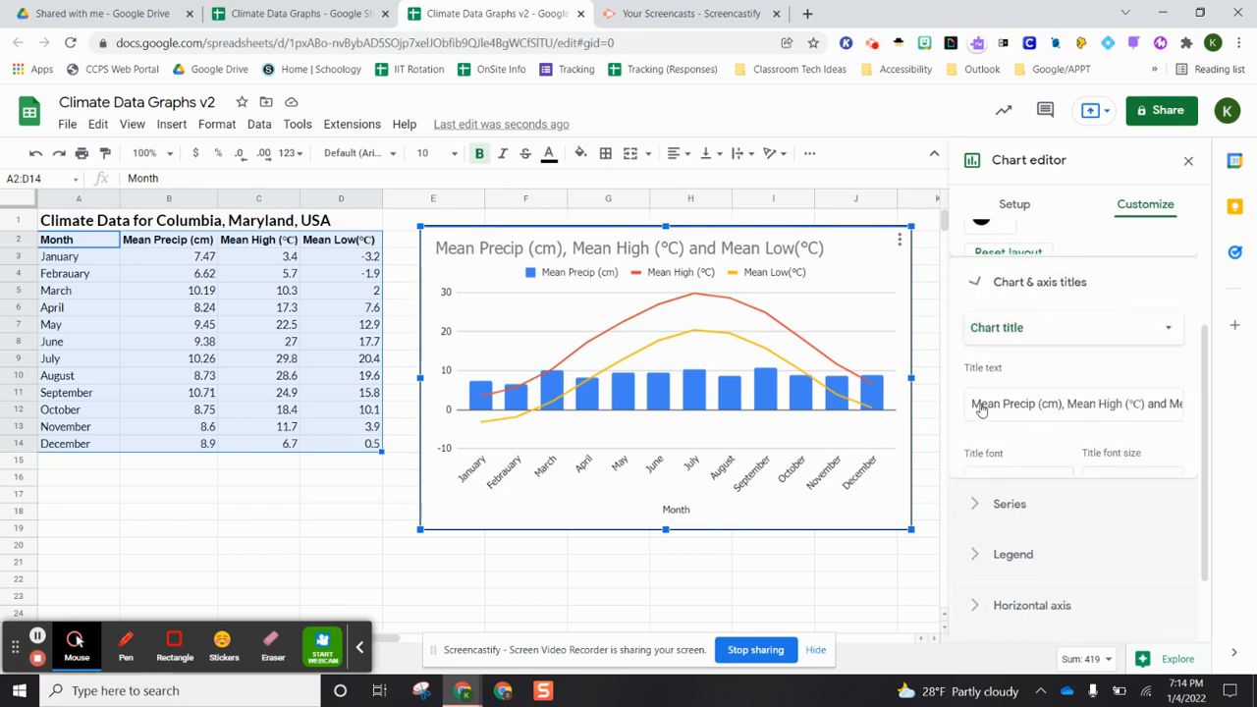
pyautogui.scroll(-2, 991, 402)
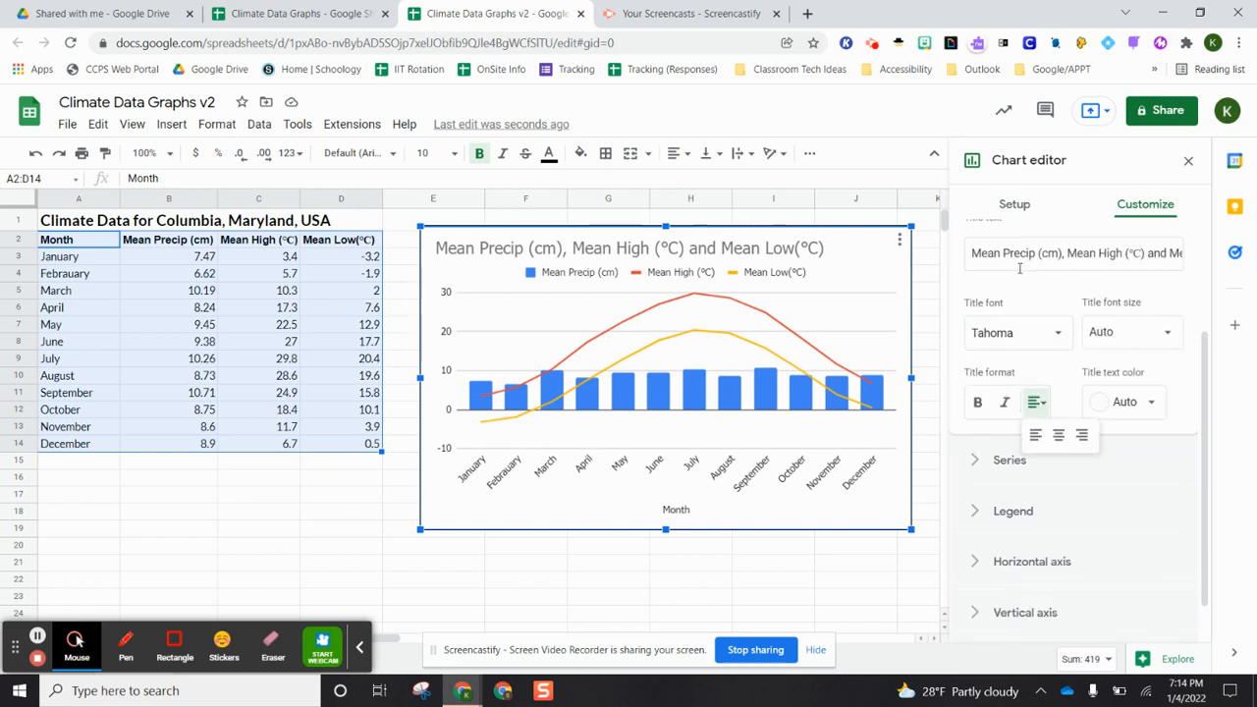
pyautogui.click(986, 257)
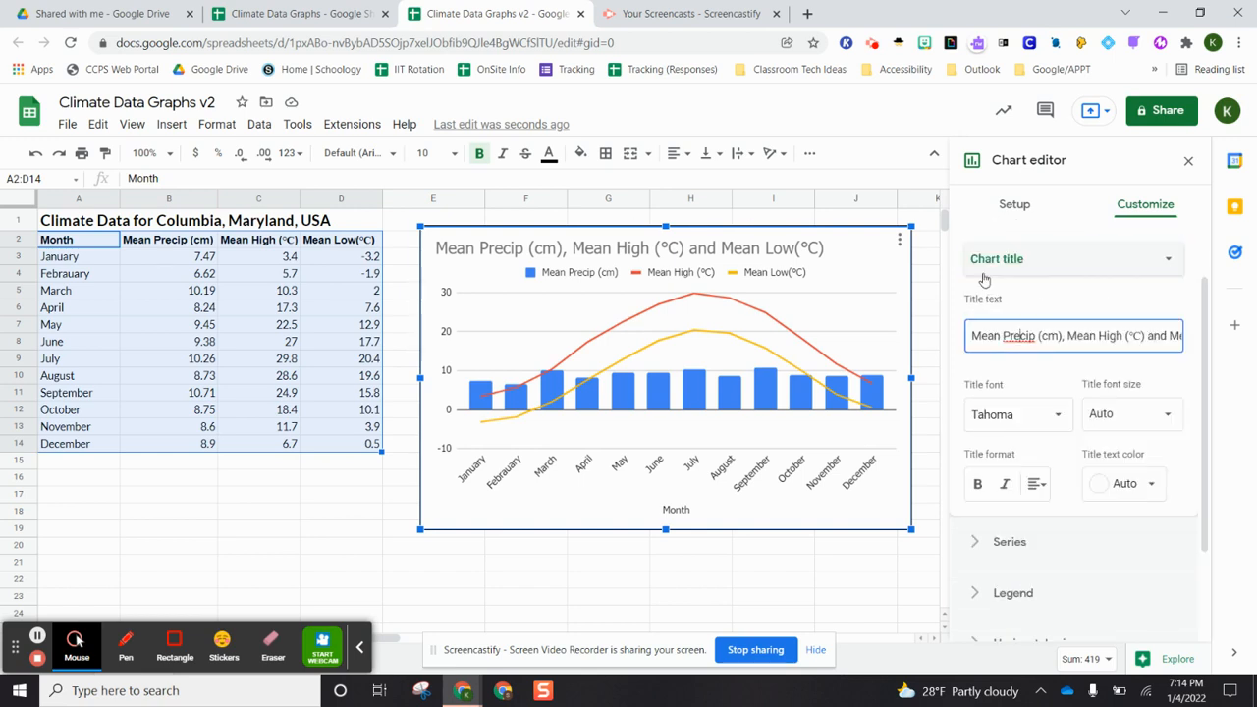
pyautogui.moveTo(972, 335); pyautogui.dragTo(1222, 339)
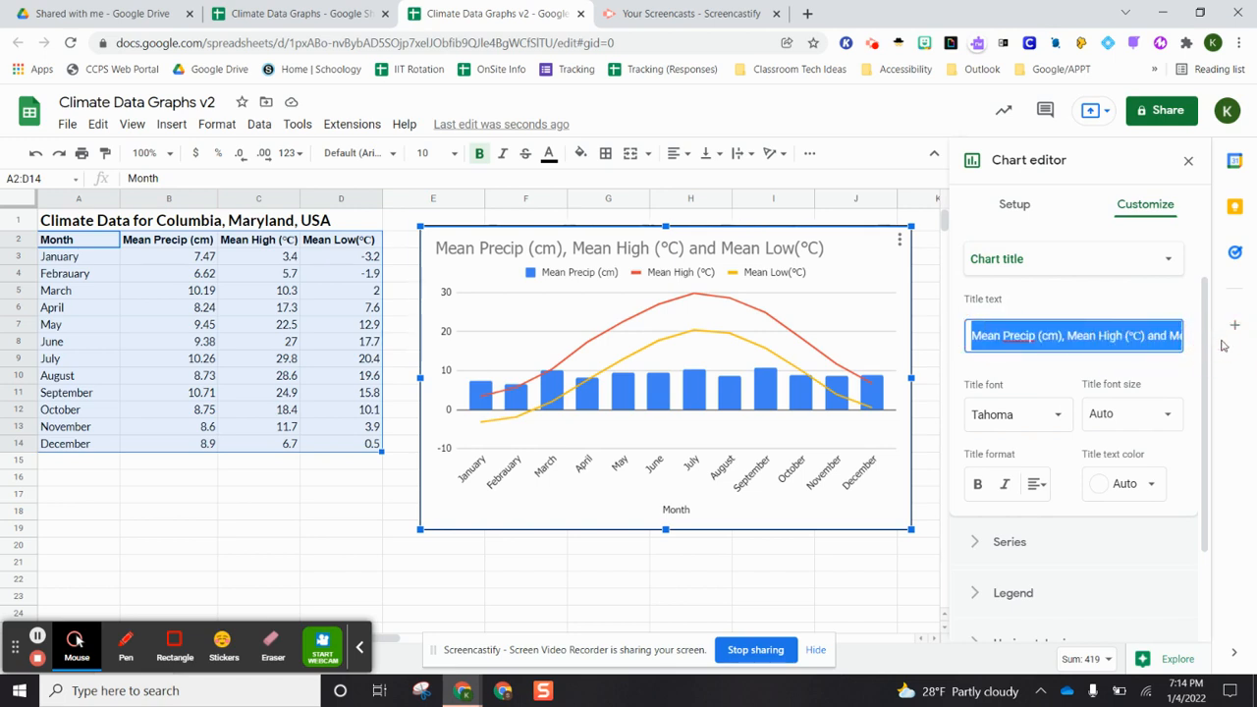
pyautogui.press('BackSpace')
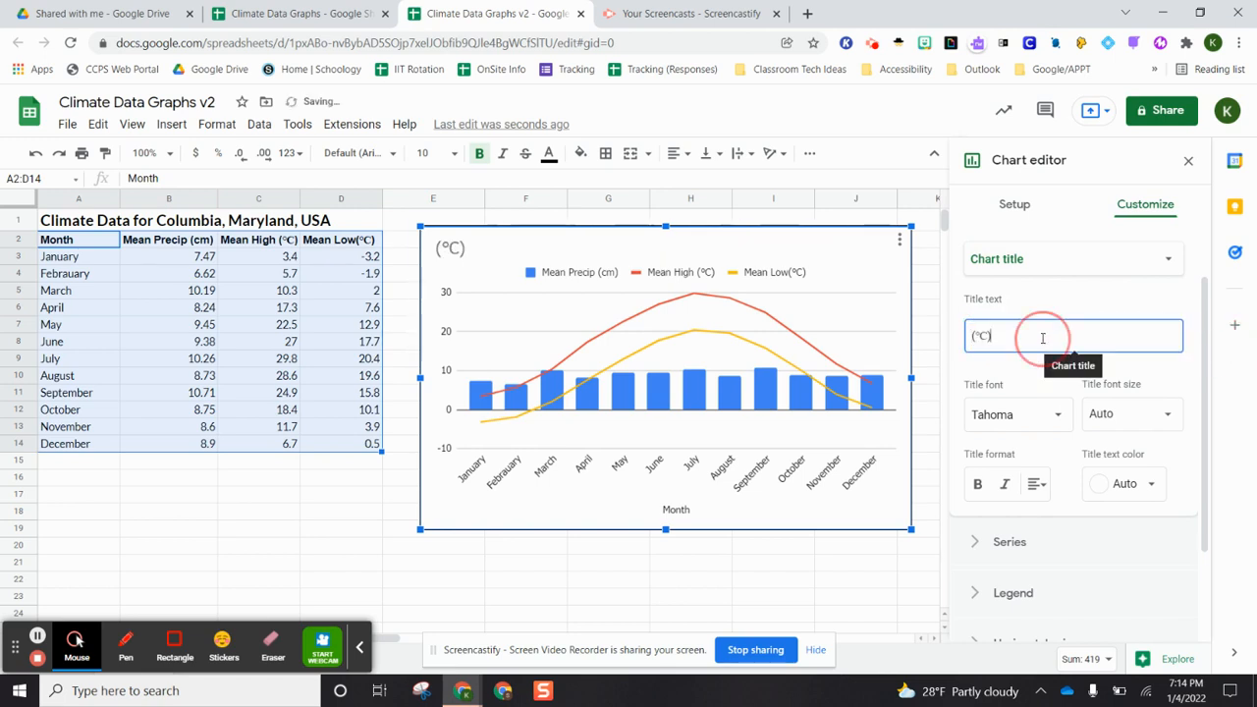
pyautogui.click(1045, 337)
pyautogui.press('BackSpace')
pyautogui.press('BackSpace')
pyautogui.press('BackSpace')
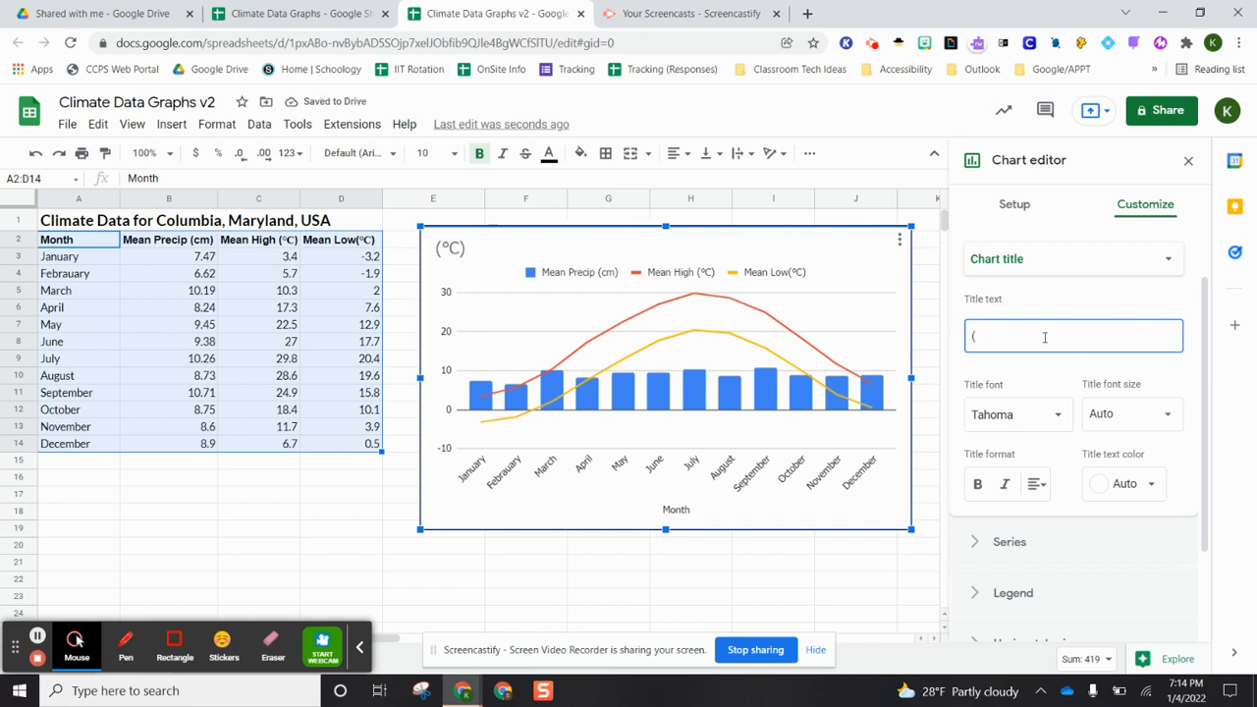
pyautogui.press('BackSpace')
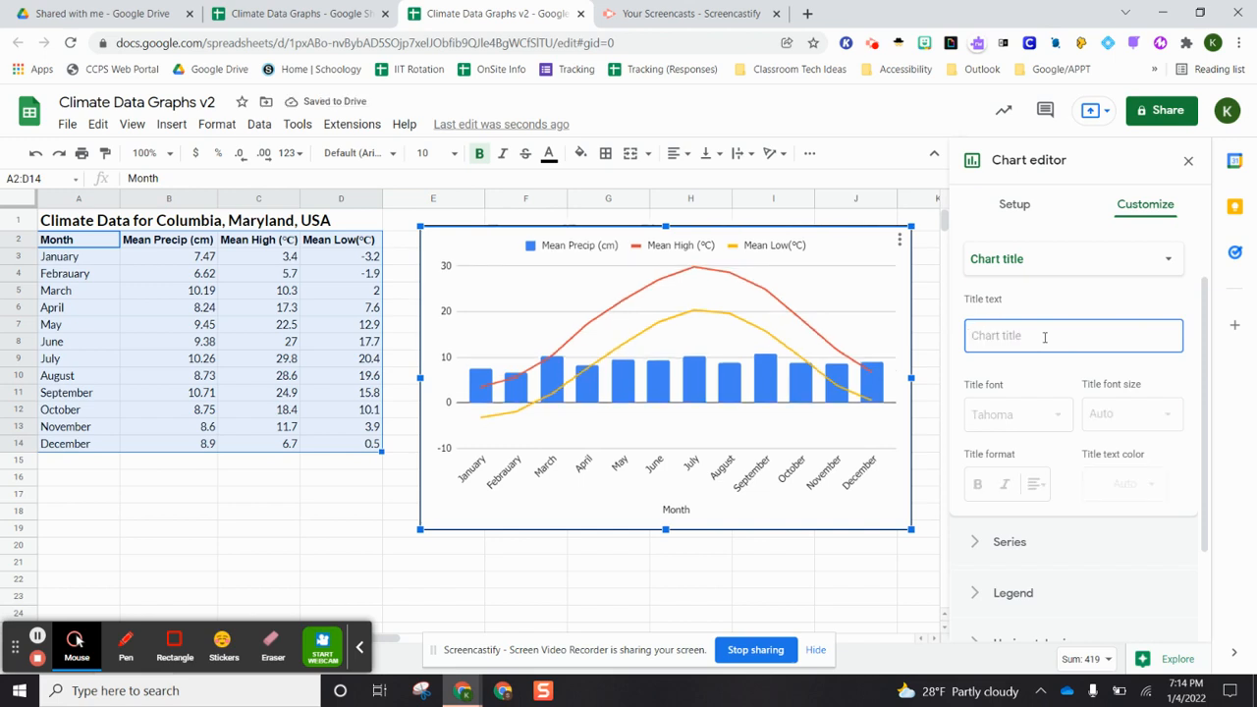
pyautogui.write('Climate')
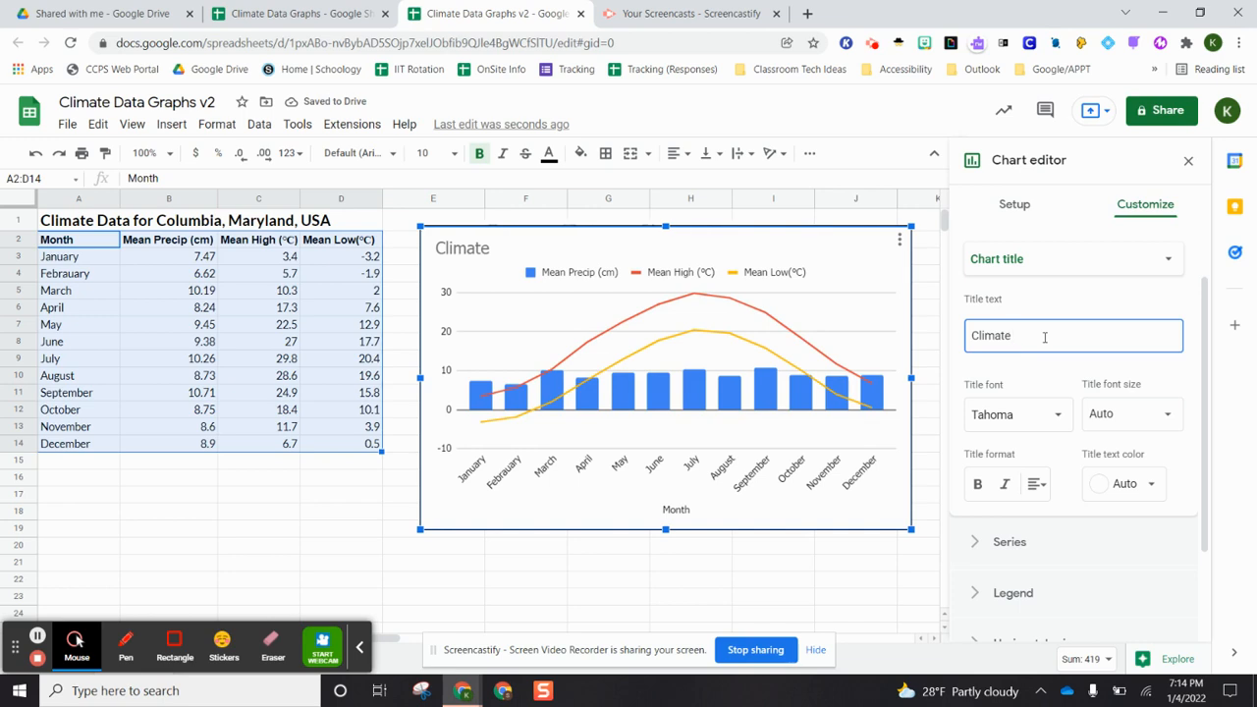
pyautogui.write('Data f')
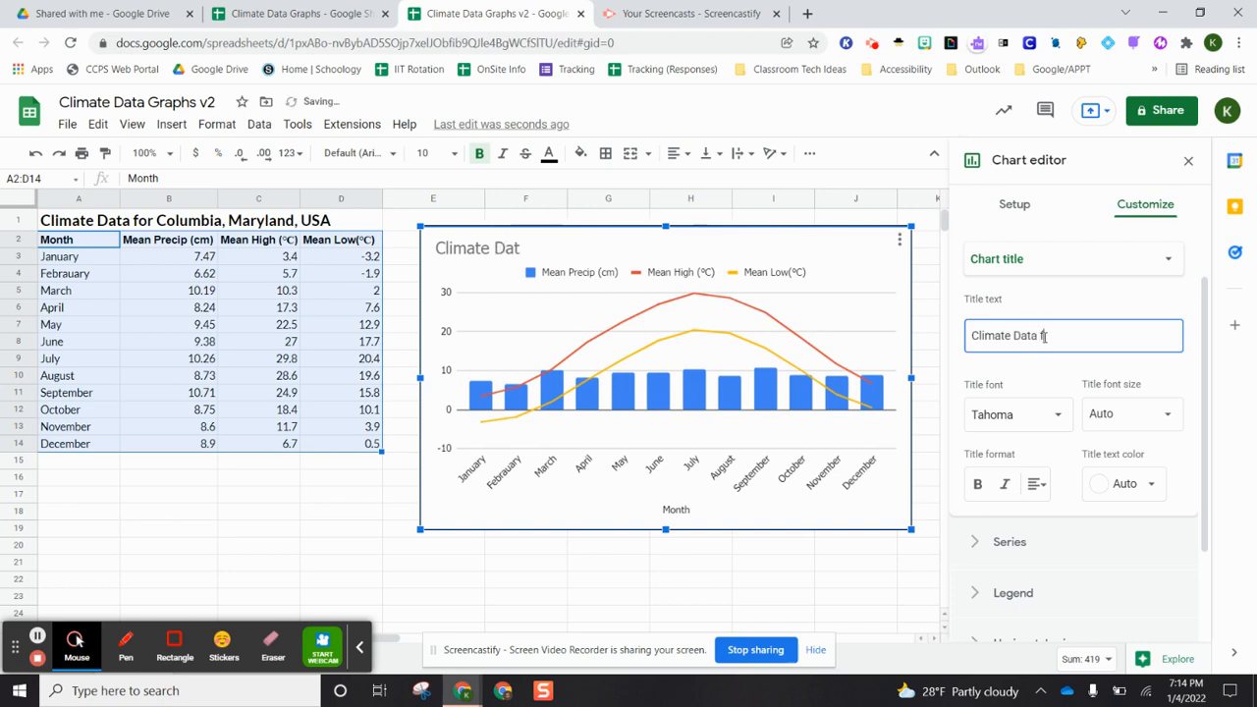
pyautogui.write('or Columb')
pyautogui.write('ia,')
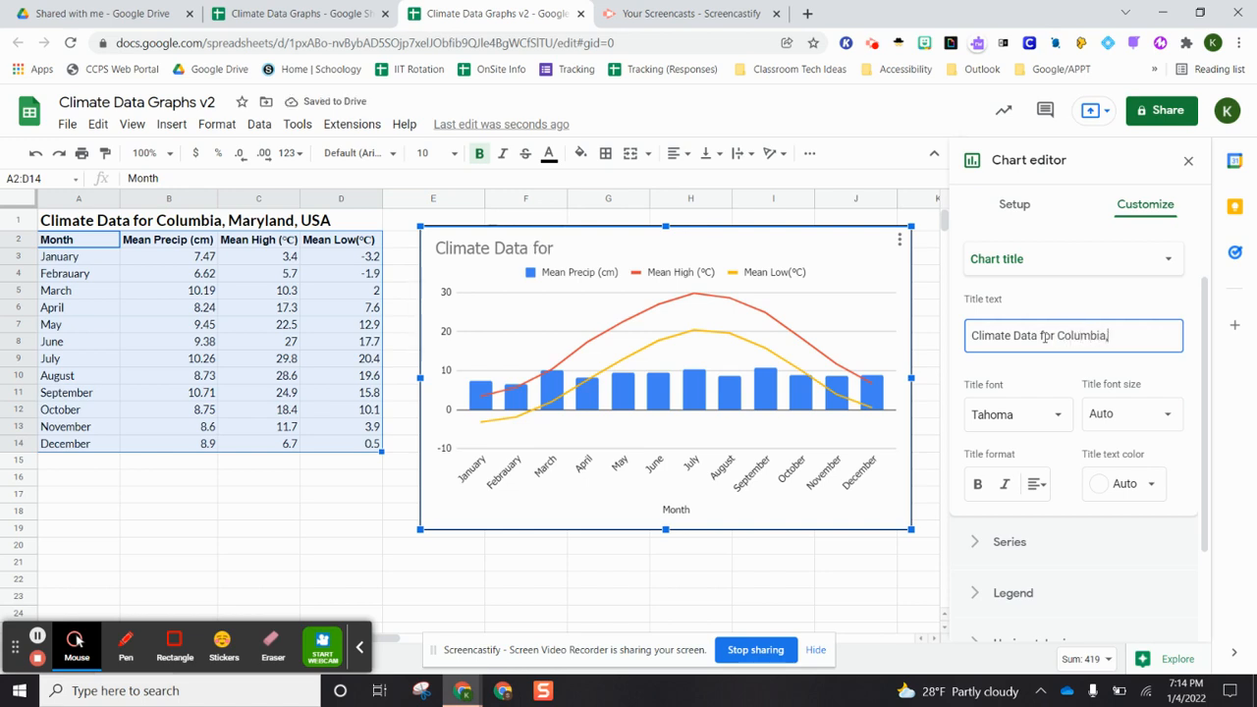
pyautogui.write(' Maryl')
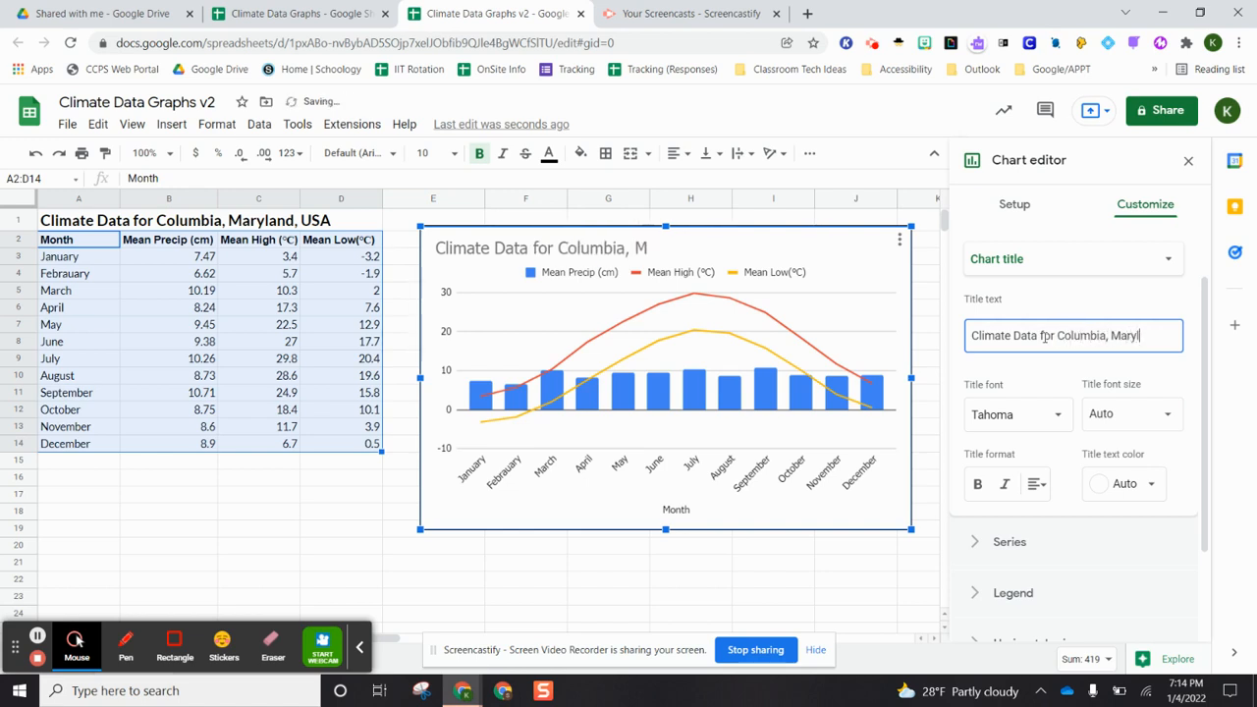
pyautogui.write('and, USA')
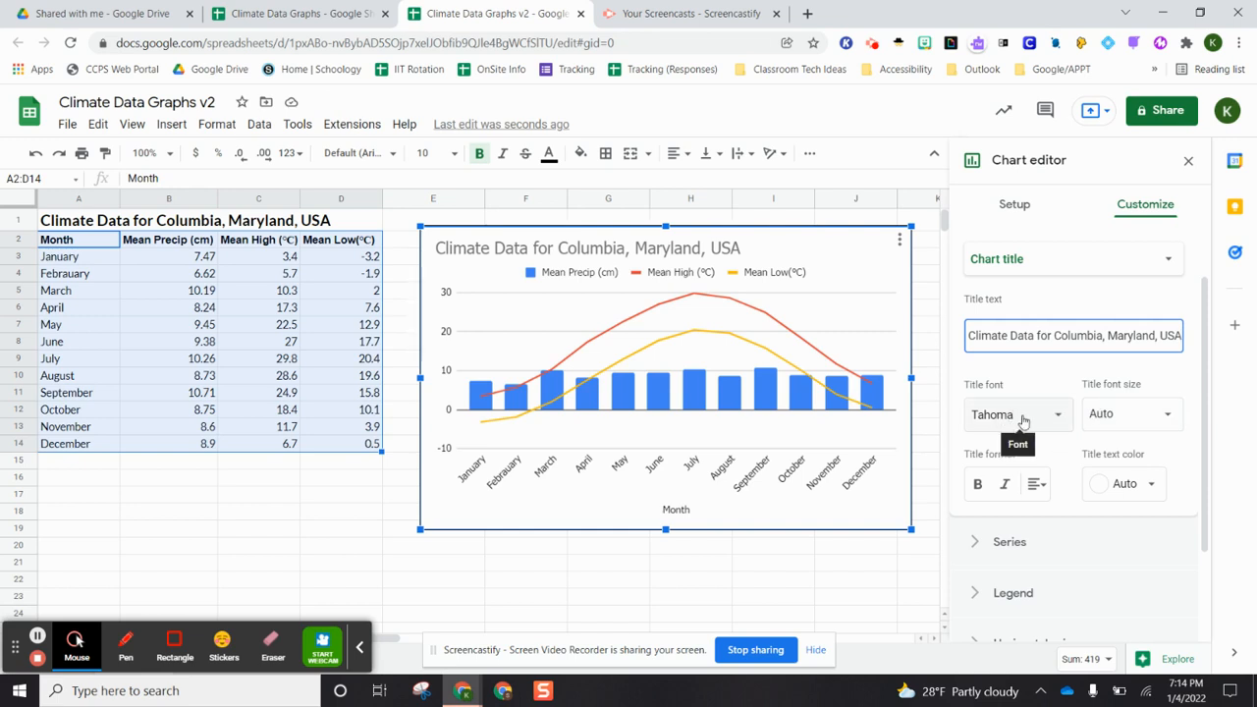
# Make the chart title bold and color its text dark purple.
pyautogui.click(977, 484)
pyautogui.scroll(-1, 1122, 482)
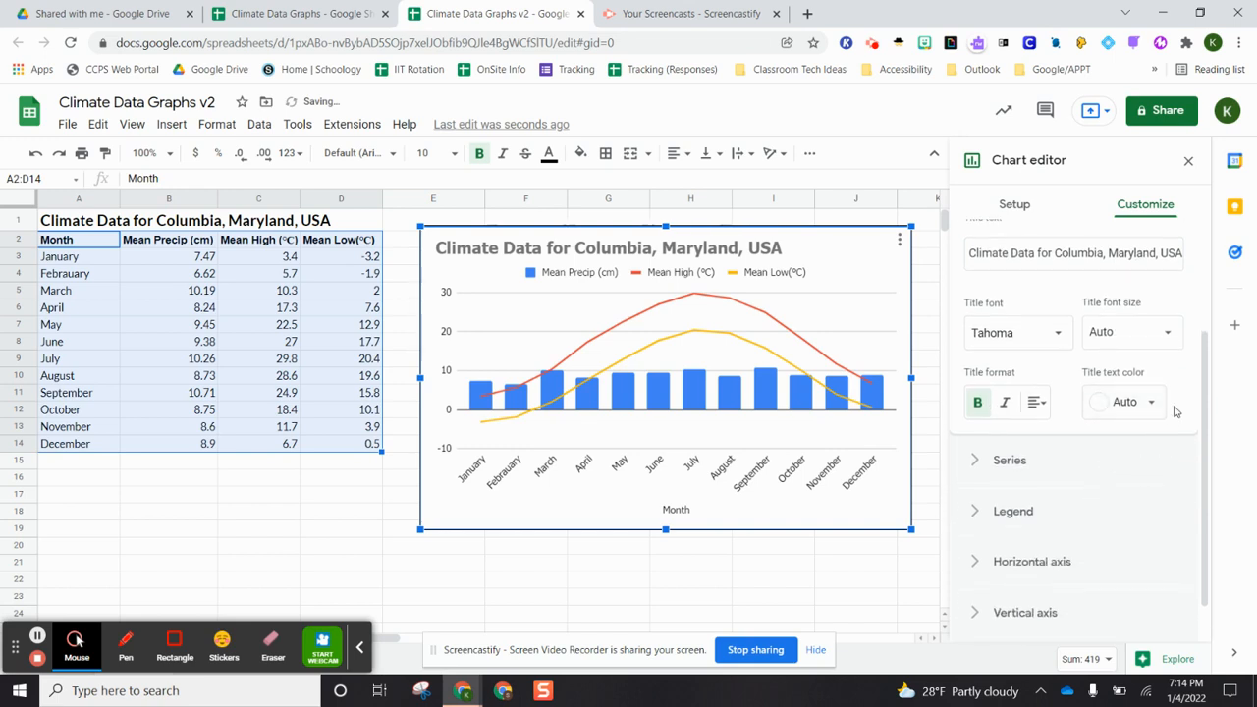
pyautogui.click(1150, 403)
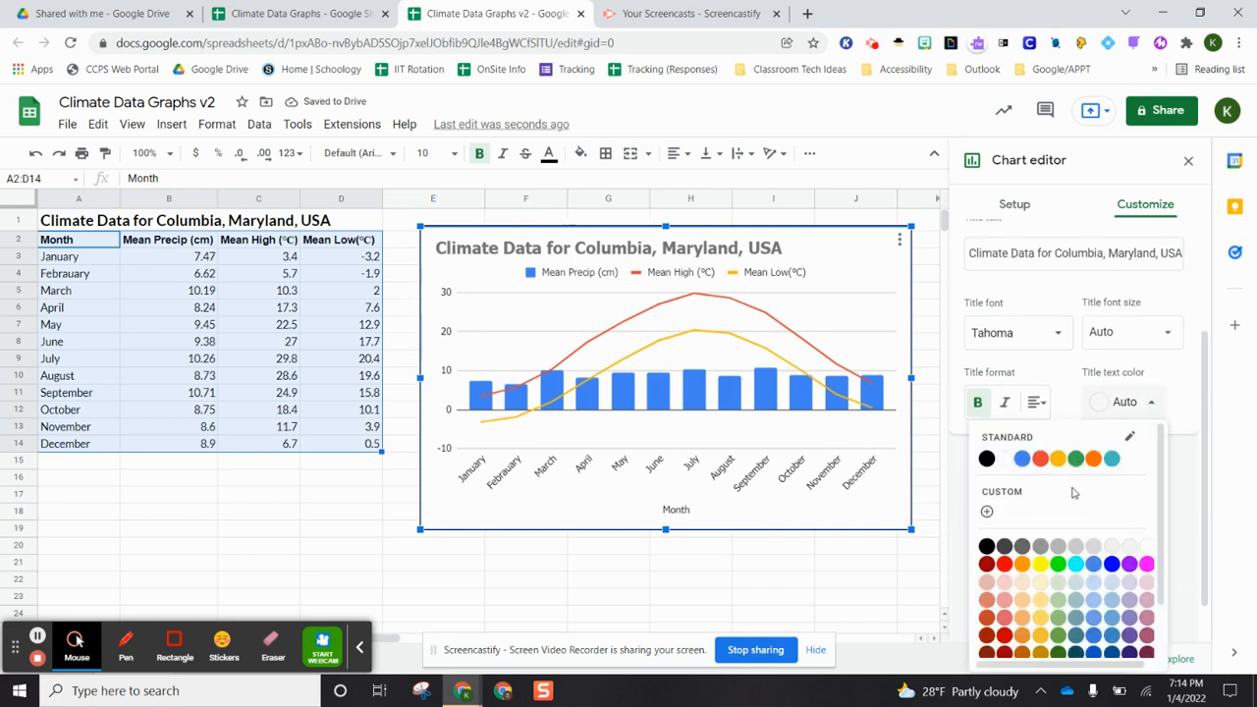
pyautogui.scroll(-1, 1134, 580)
pyautogui.click(1131, 590)
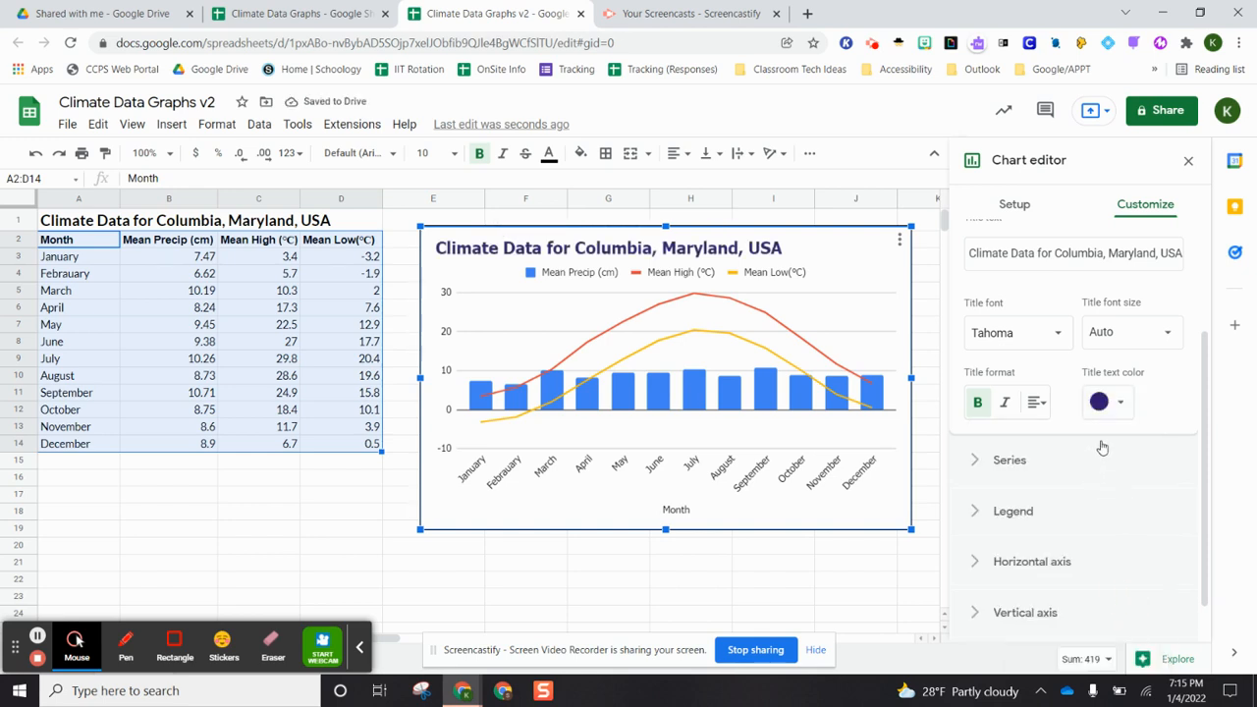
# Add a chart subtitle reading "by" followed by the author's title and surname.
pyautogui.scroll(1, 1099, 447)
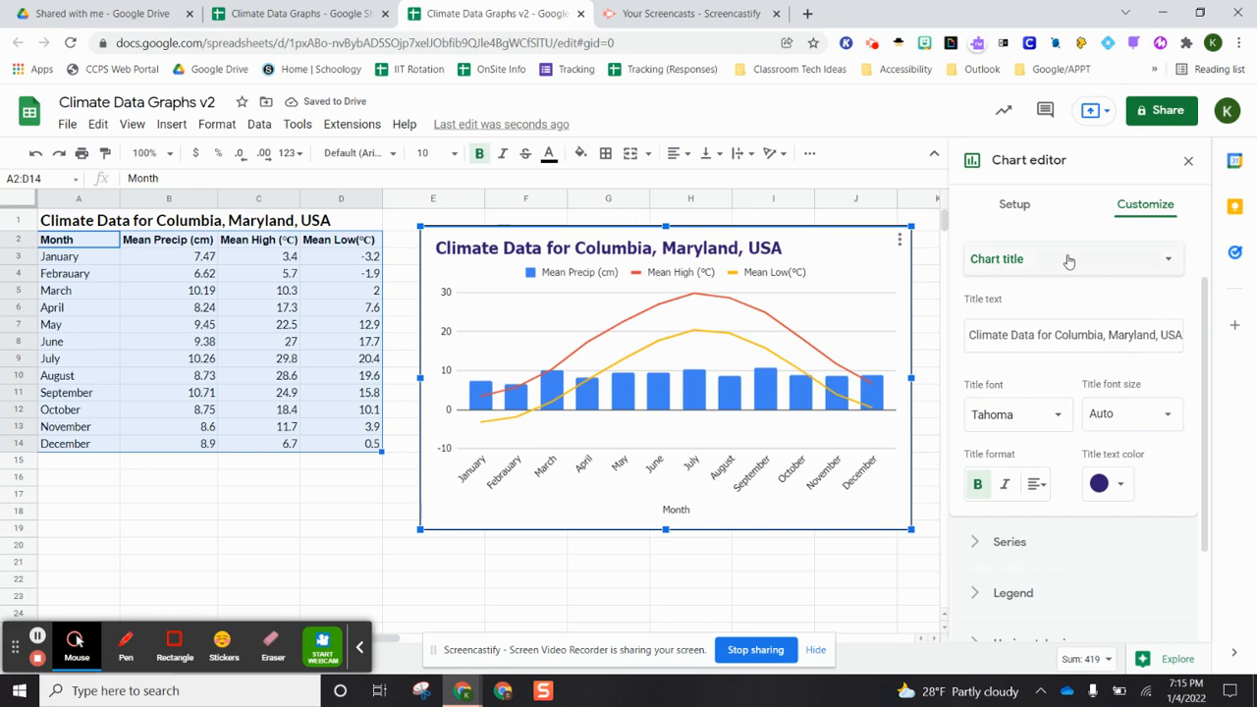
pyautogui.click(1168, 262)
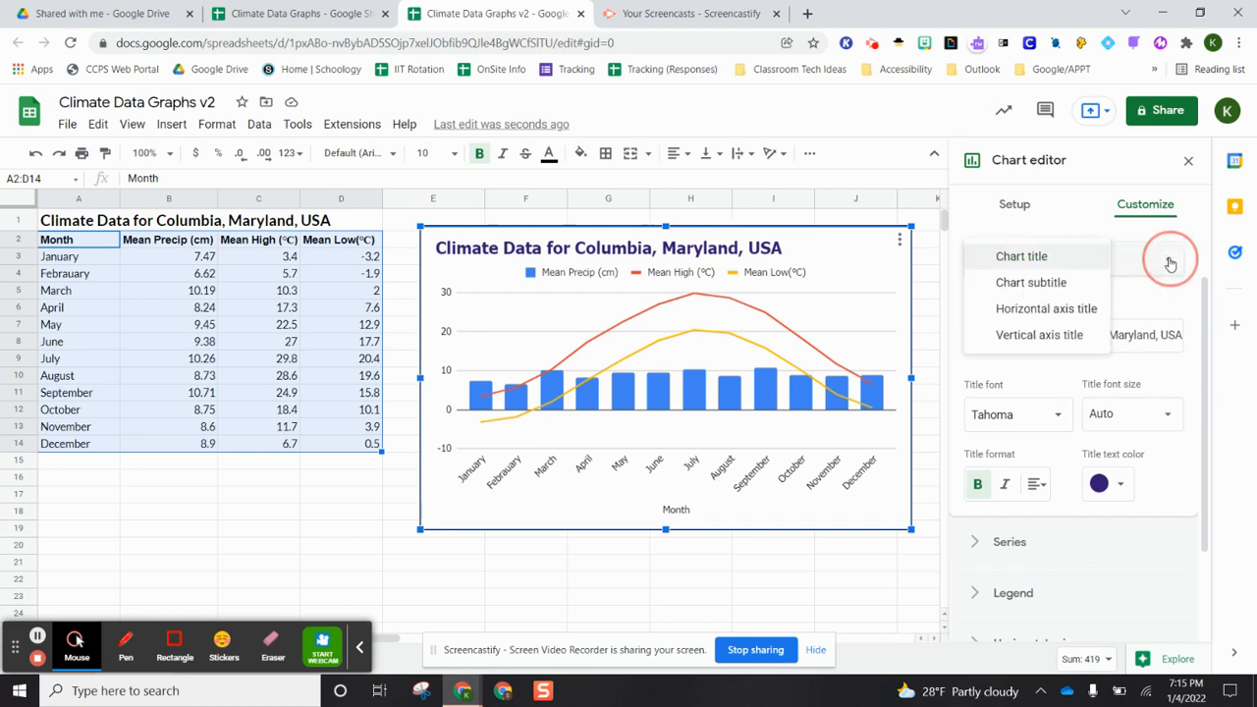
pyautogui.click(1047, 283)
pyautogui.click(1021, 329)
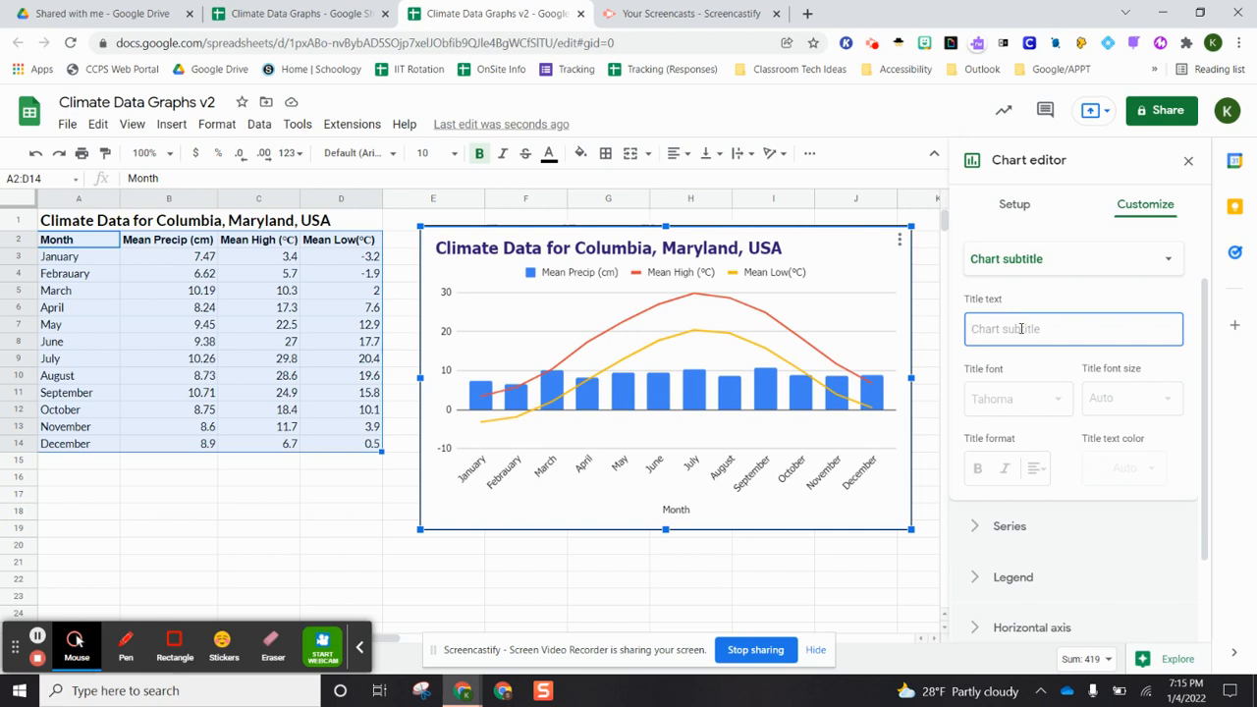
pyautogui.write('by Ms. W')
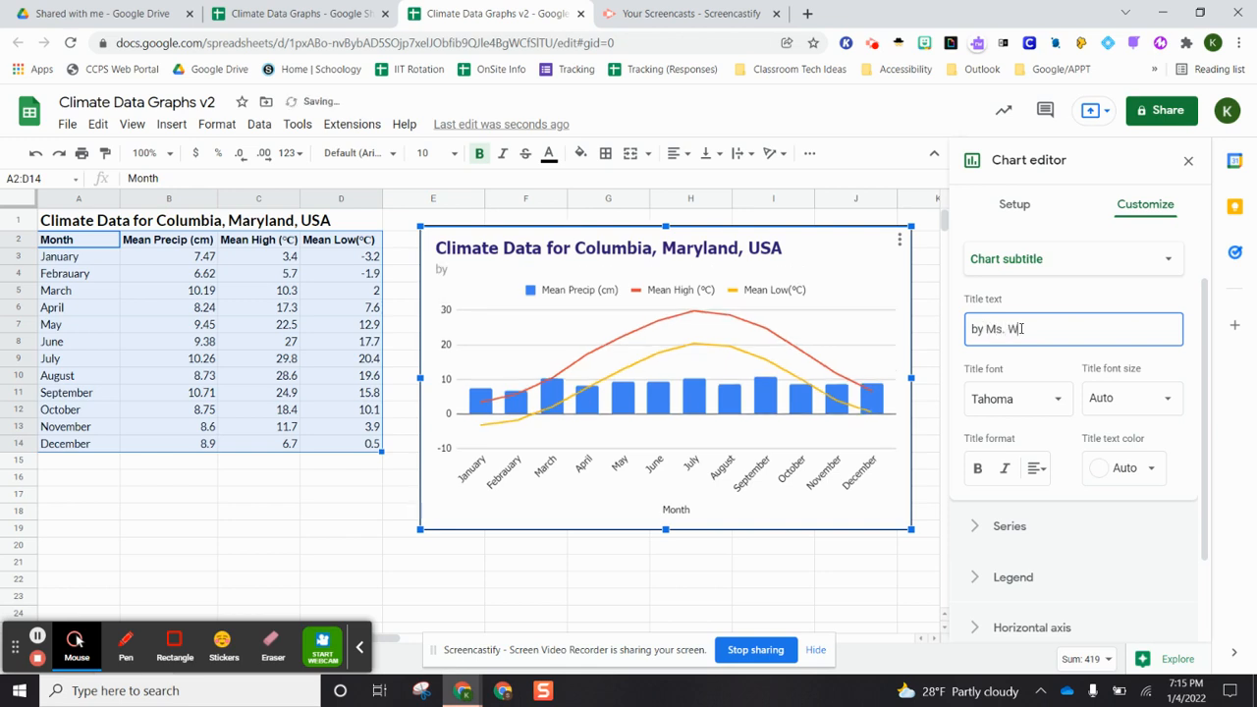
pyautogui.write('igging')
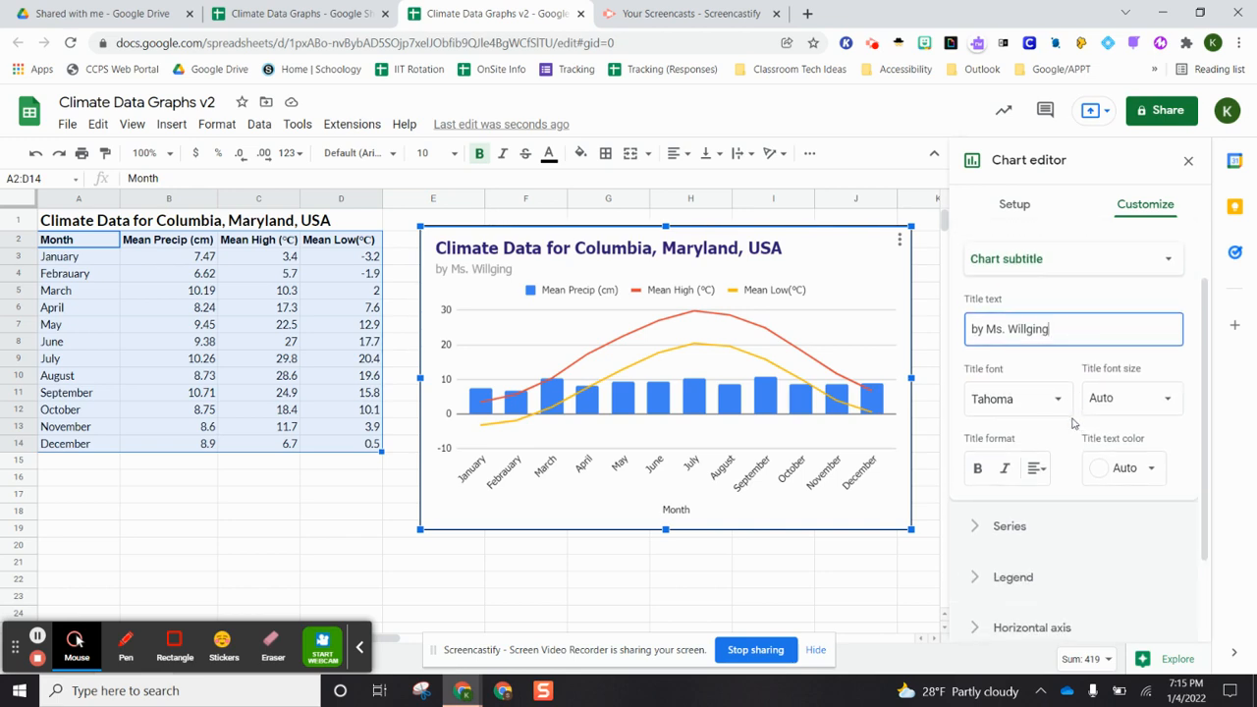
# Assign the Mean Precip (cm) series of the chart to the right axis.
pyautogui.click(1006, 525)
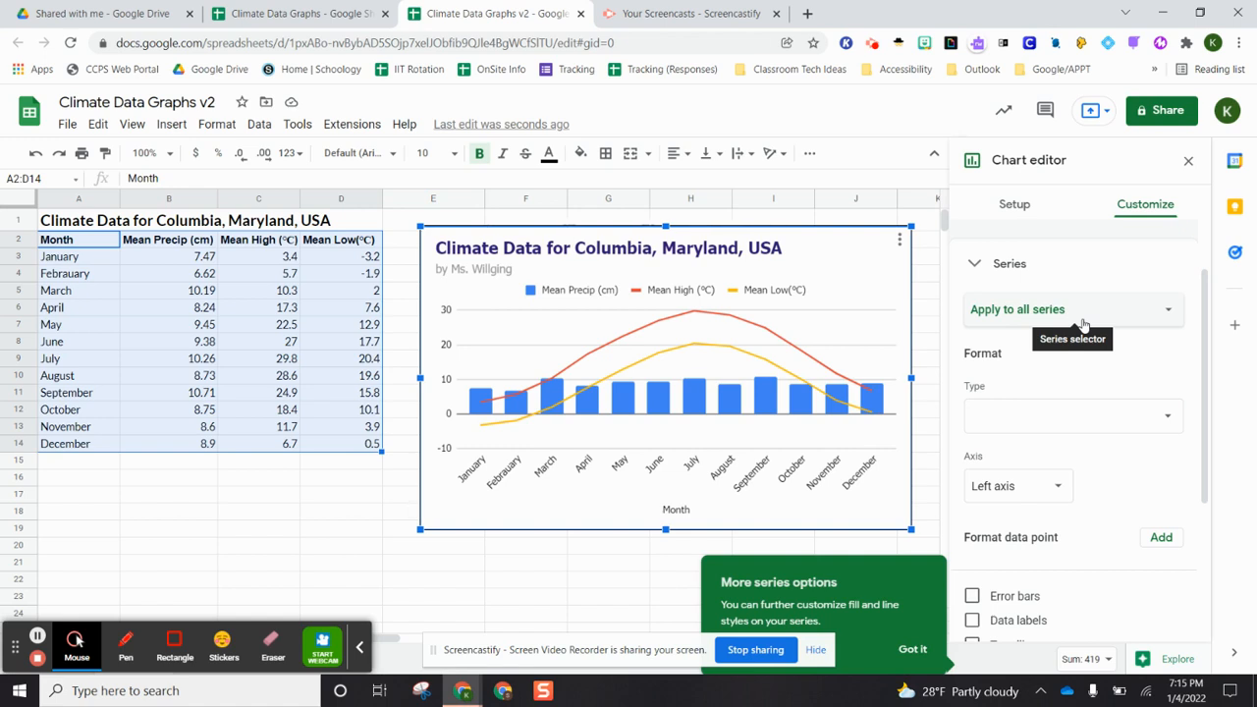
pyautogui.scroll(-1, 1084, 322)
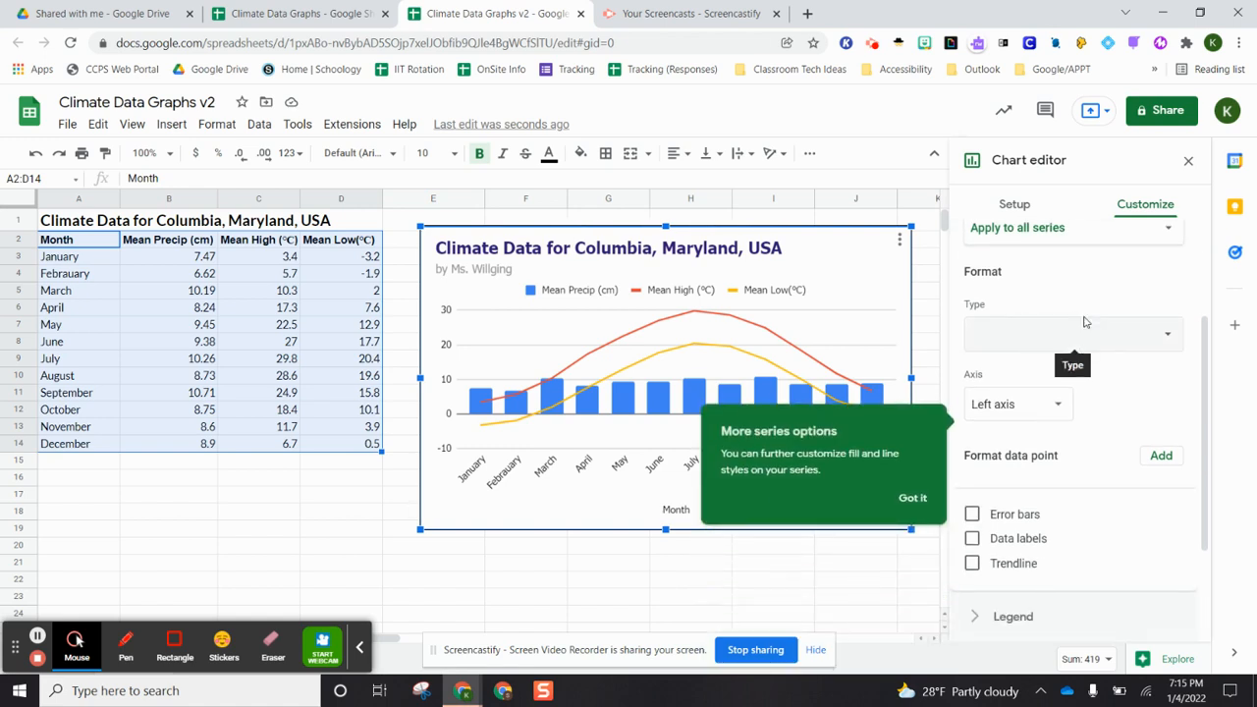
pyautogui.scroll(-2, 1085, 319)
pyautogui.scroll(2, 1086, 317)
pyautogui.scroll(1, 1084, 334)
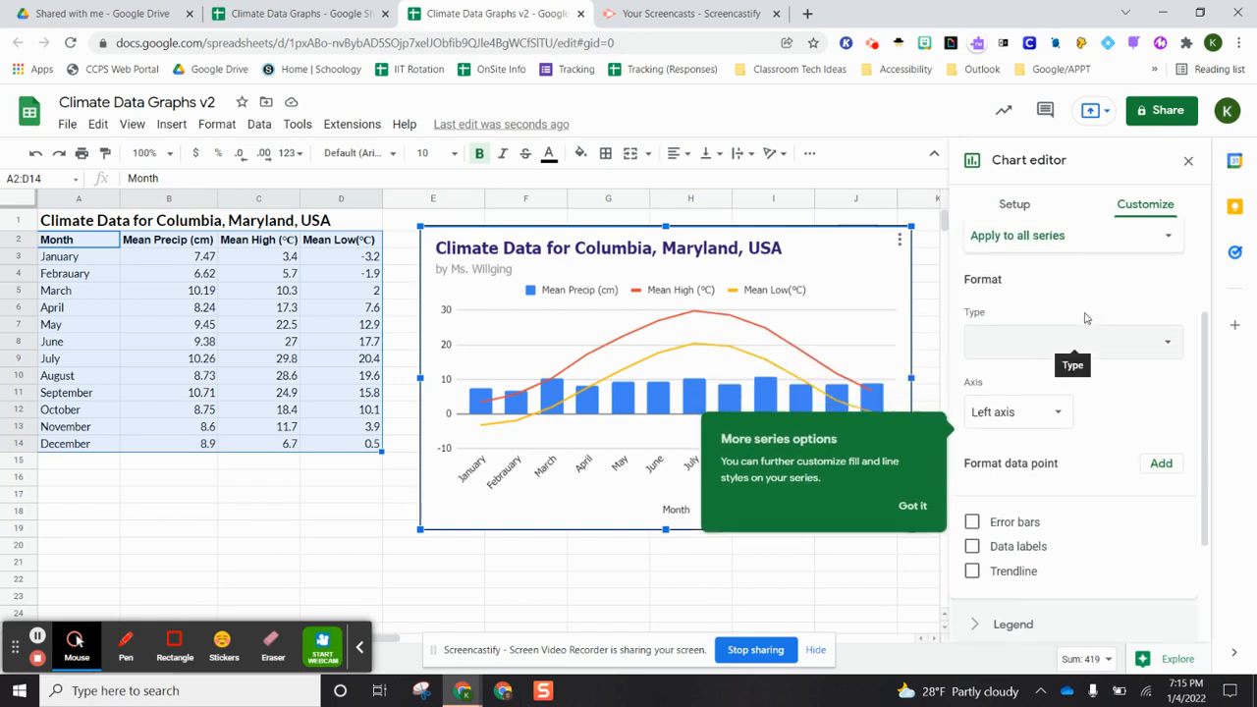
pyautogui.click(1168, 310)
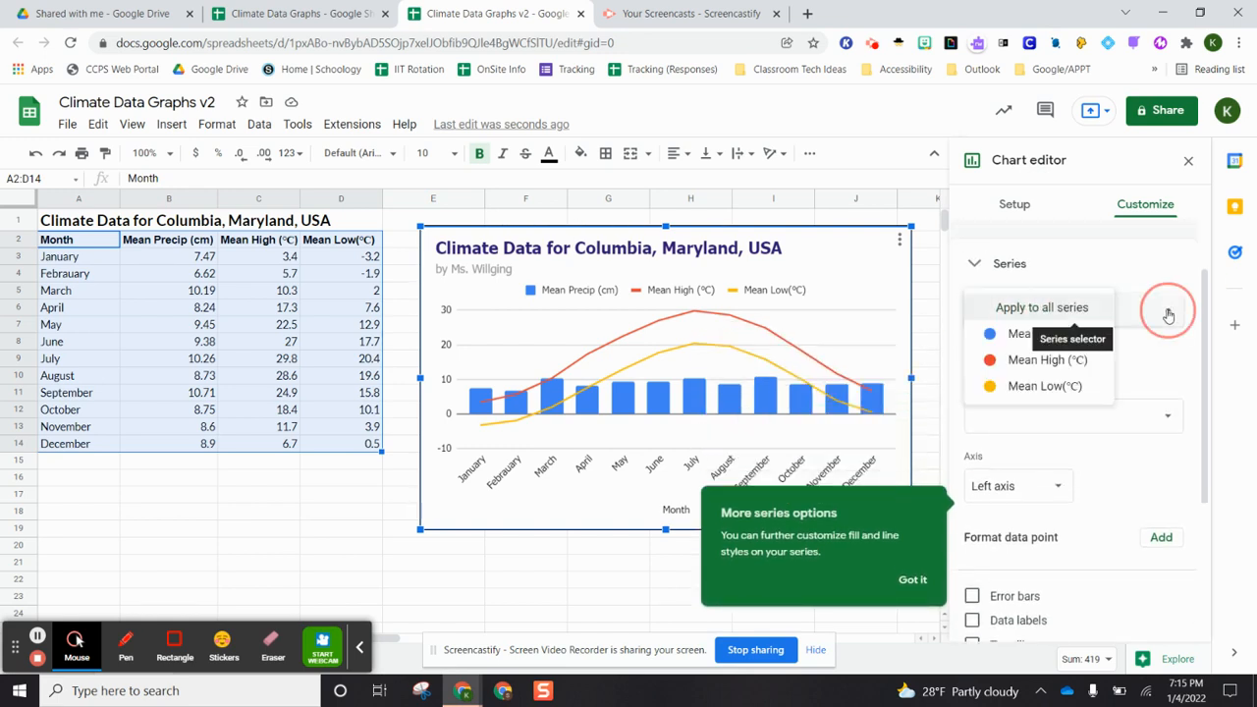
pyautogui.click(1166, 315)
pyautogui.click(1169, 312)
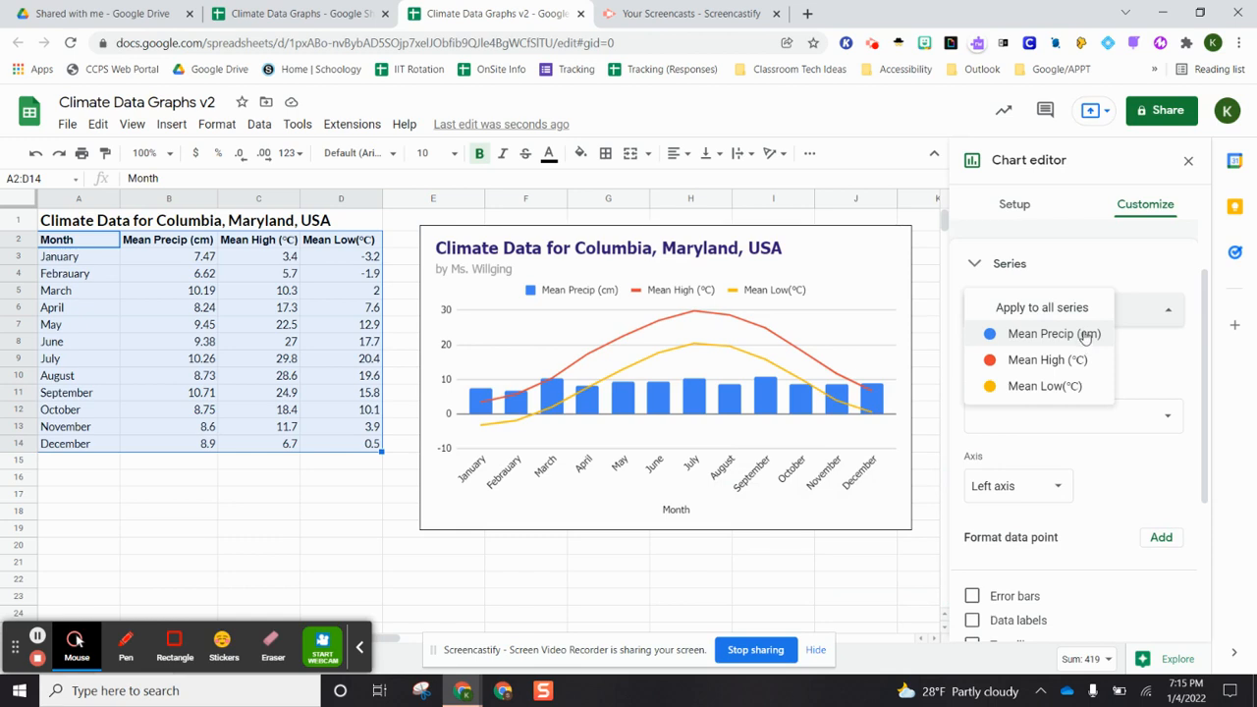
pyautogui.click(1084, 335)
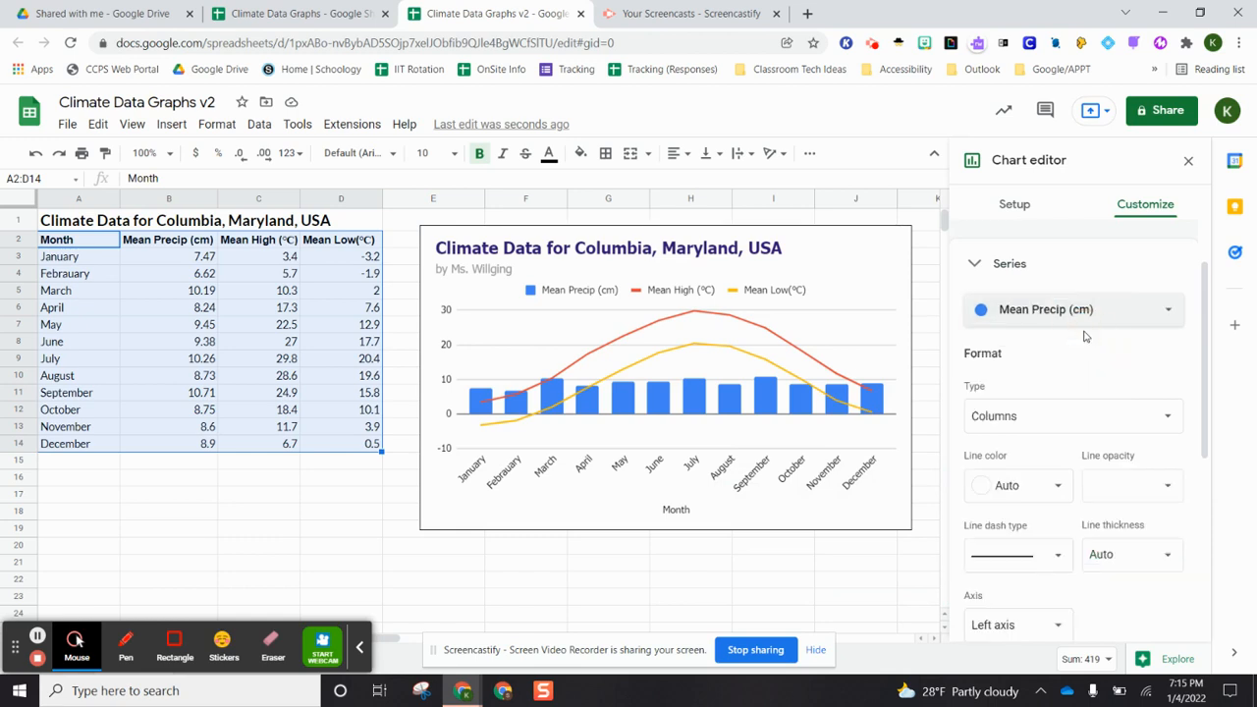
pyautogui.scroll(-1, 1105, 364)
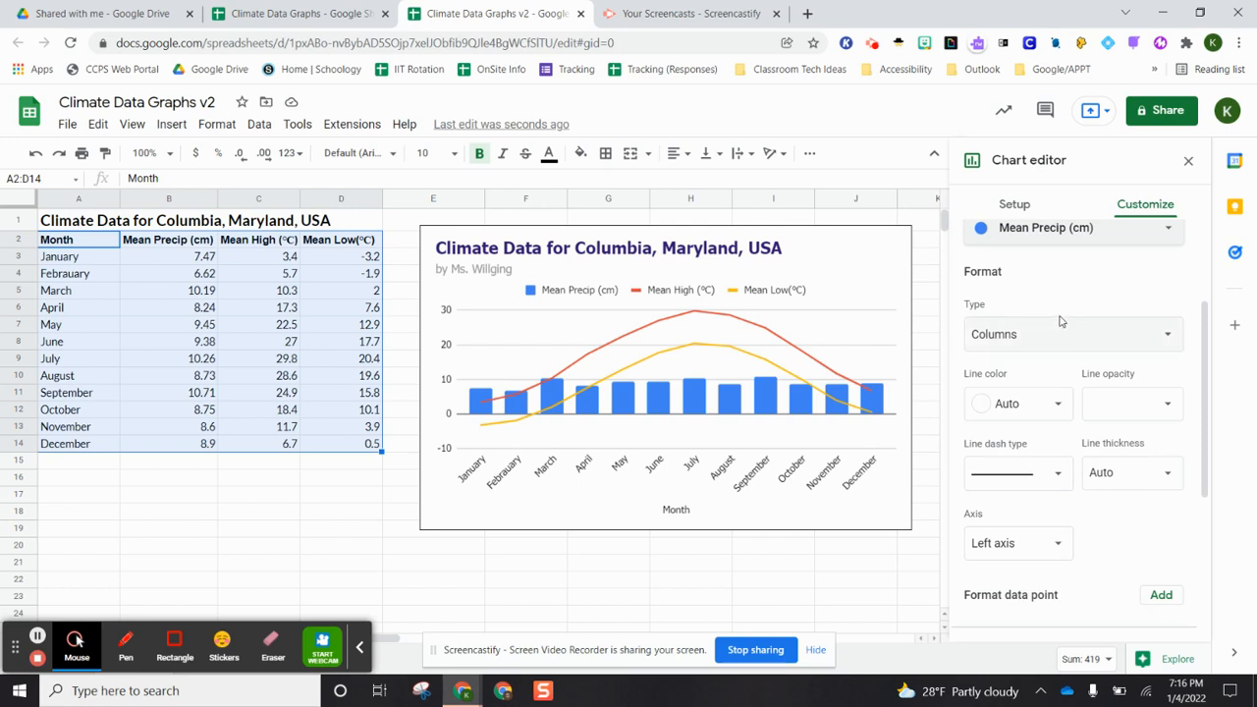
pyautogui.click(1060, 548)
pyautogui.click(1021, 567)
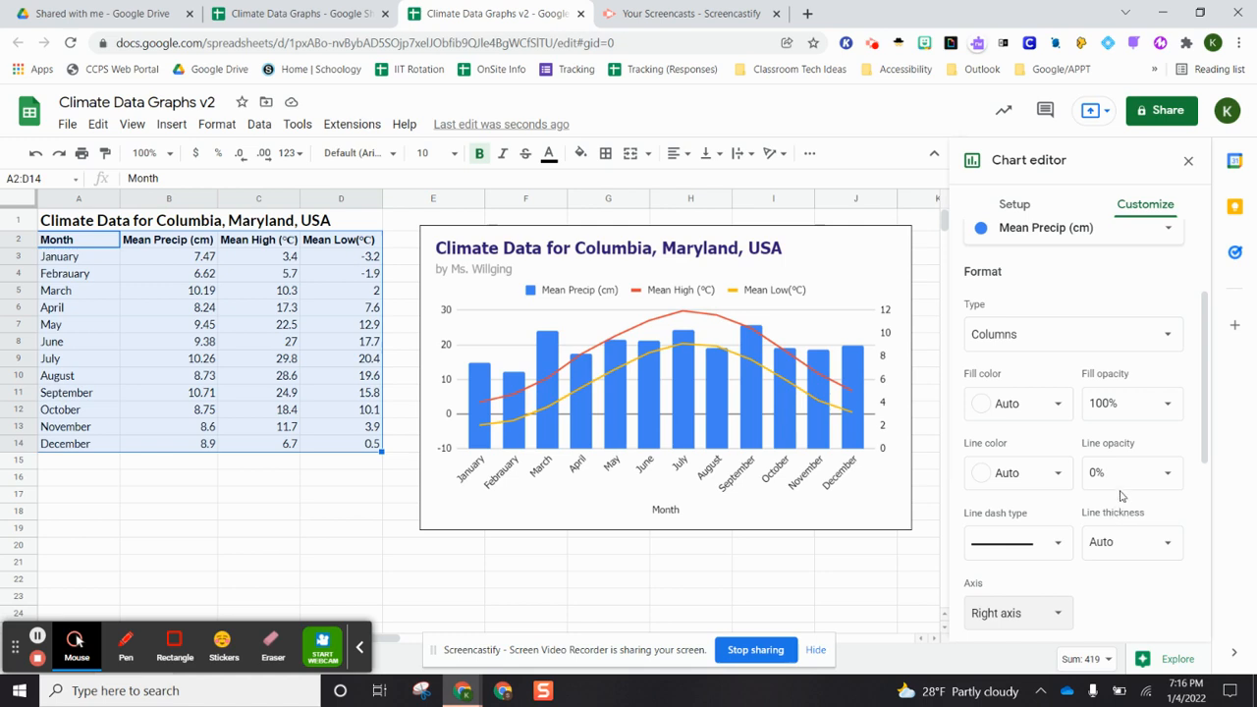
# Set the fill color of the Mean Precip (cm) columns to light green.
pyautogui.click(1055, 404)
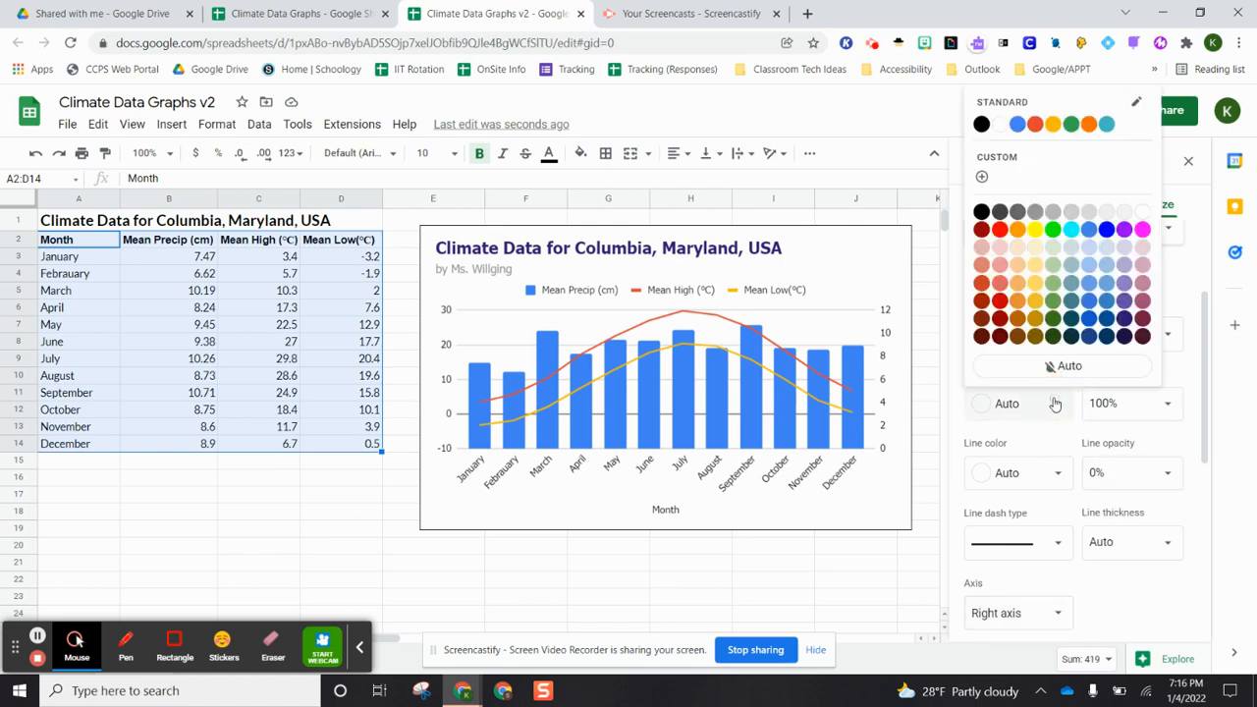
pyautogui.click(1054, 265)
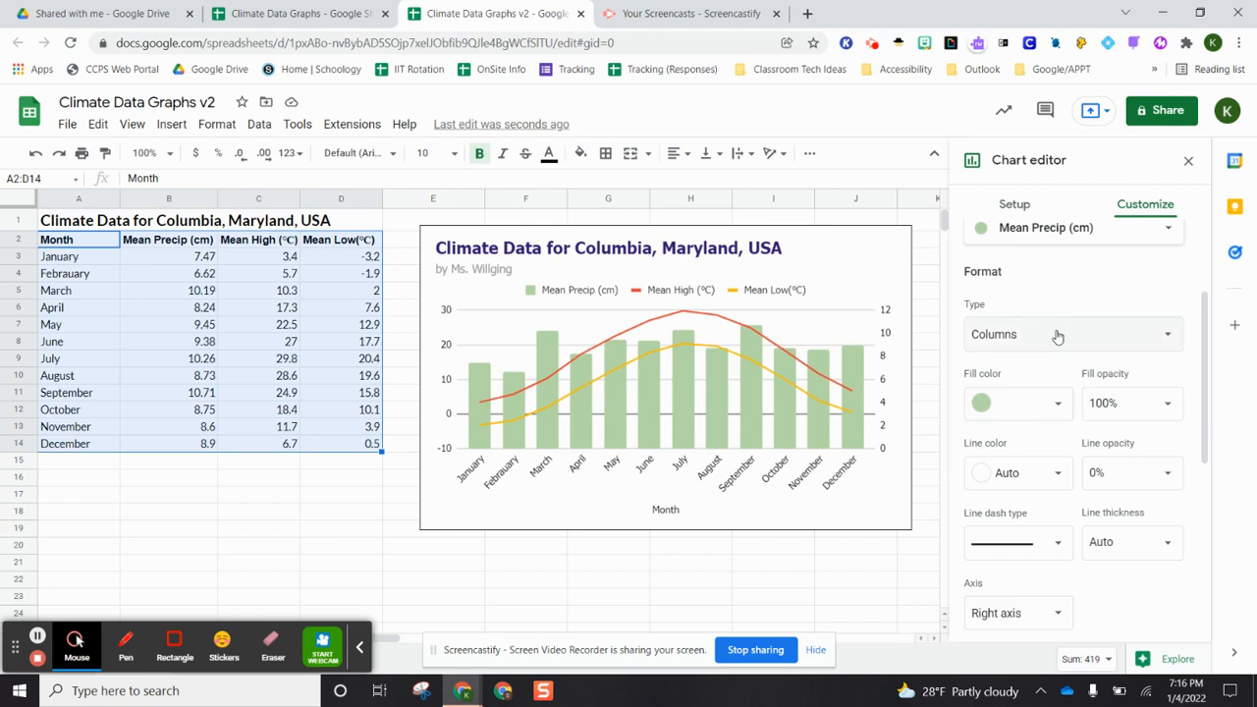
pyautogui.scroll(-2, 1061, 363)
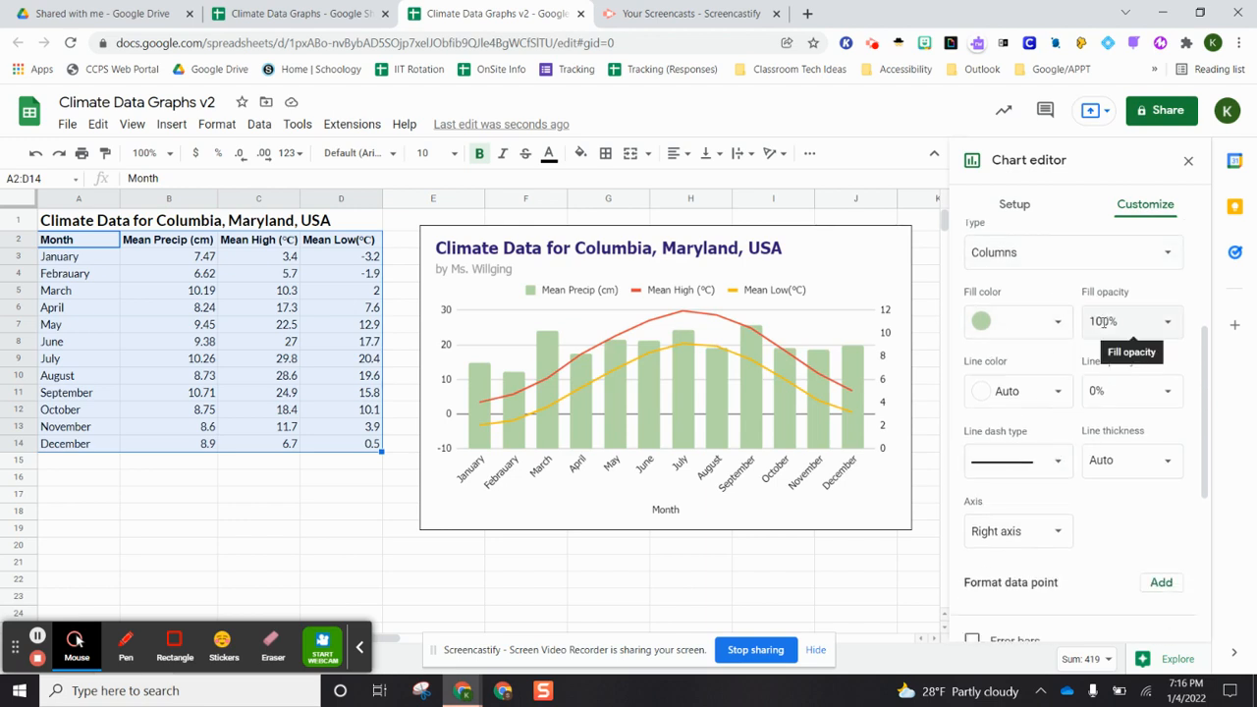
pyautogui.scroll(2, 1104, 324)
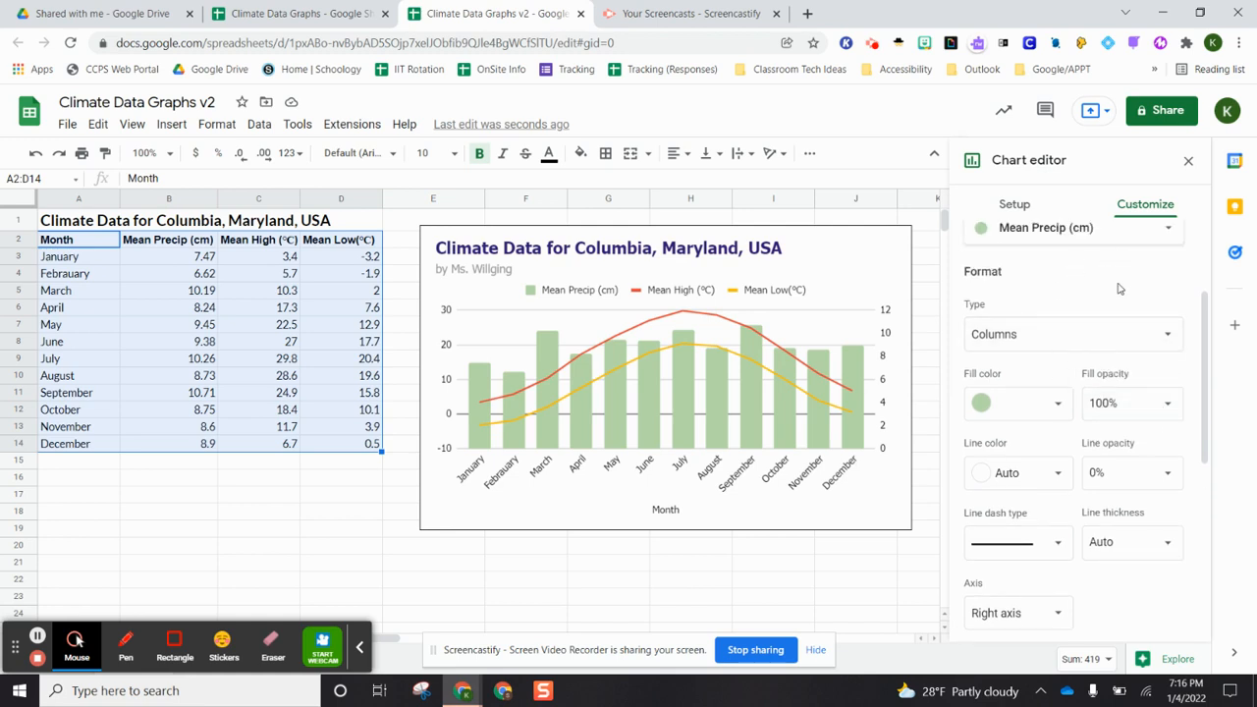
# Set the line thickness of the Mean High (°C) series to 2px, keeping its red color and solid line.
pyautogui.scroll(2, 1119, 289)
pyautogui.click(1157, 311)
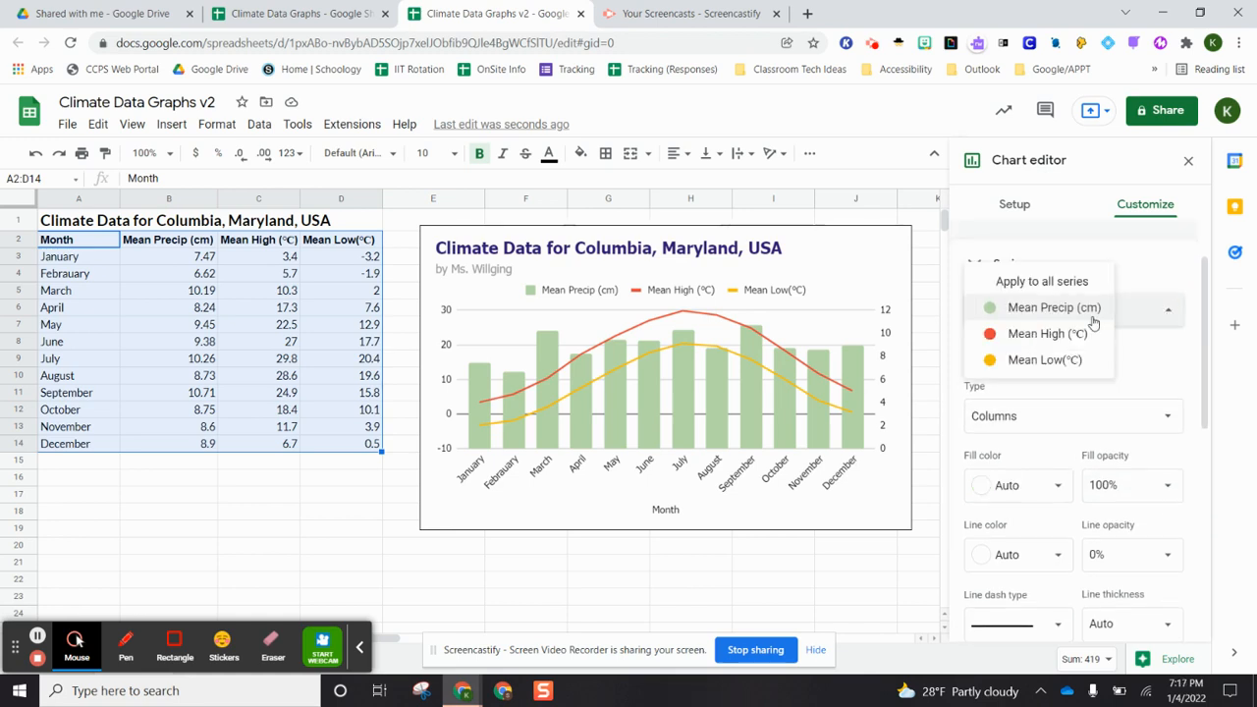
pyautogui.click(1062, 333)
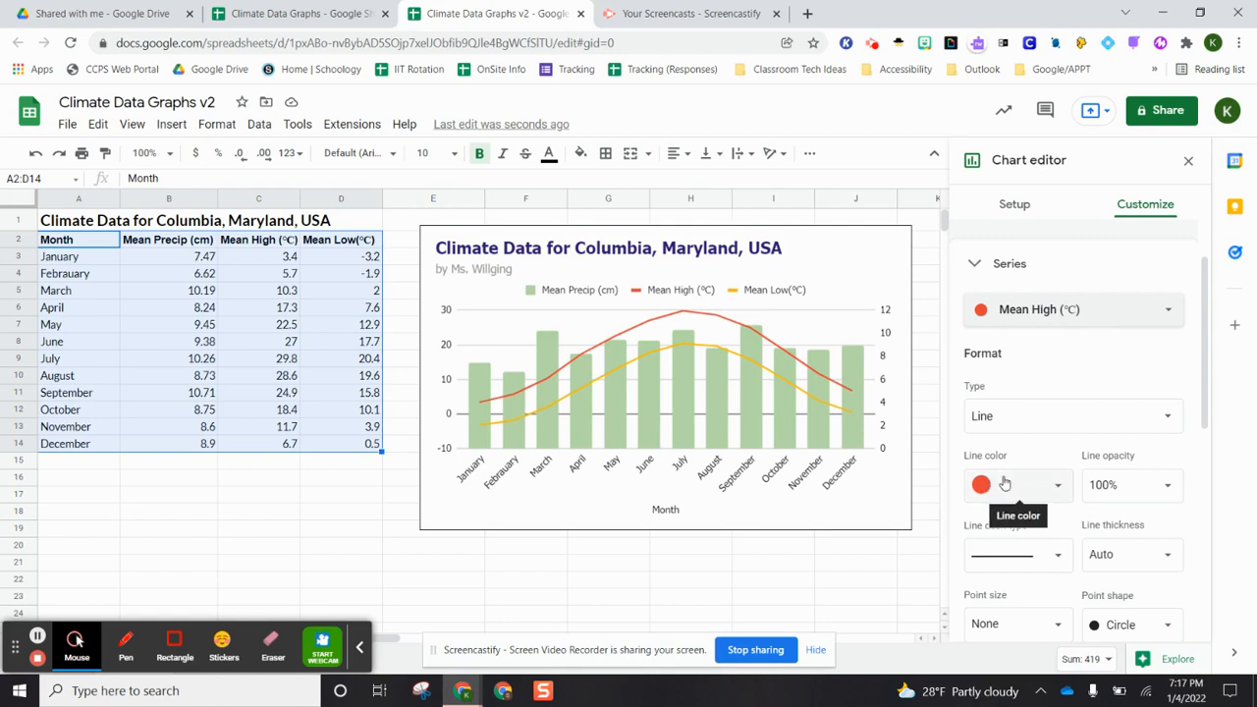
pyautogui.click(1052, 483)
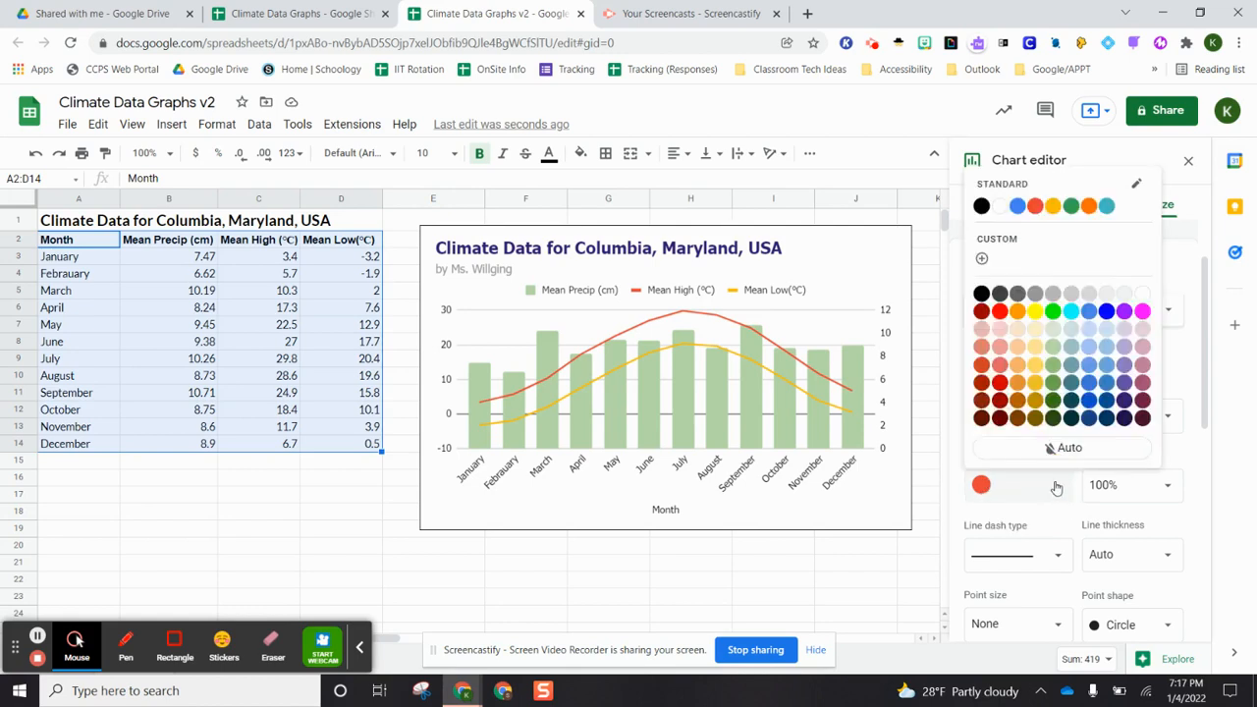
pyautogui.click(1179, 346)
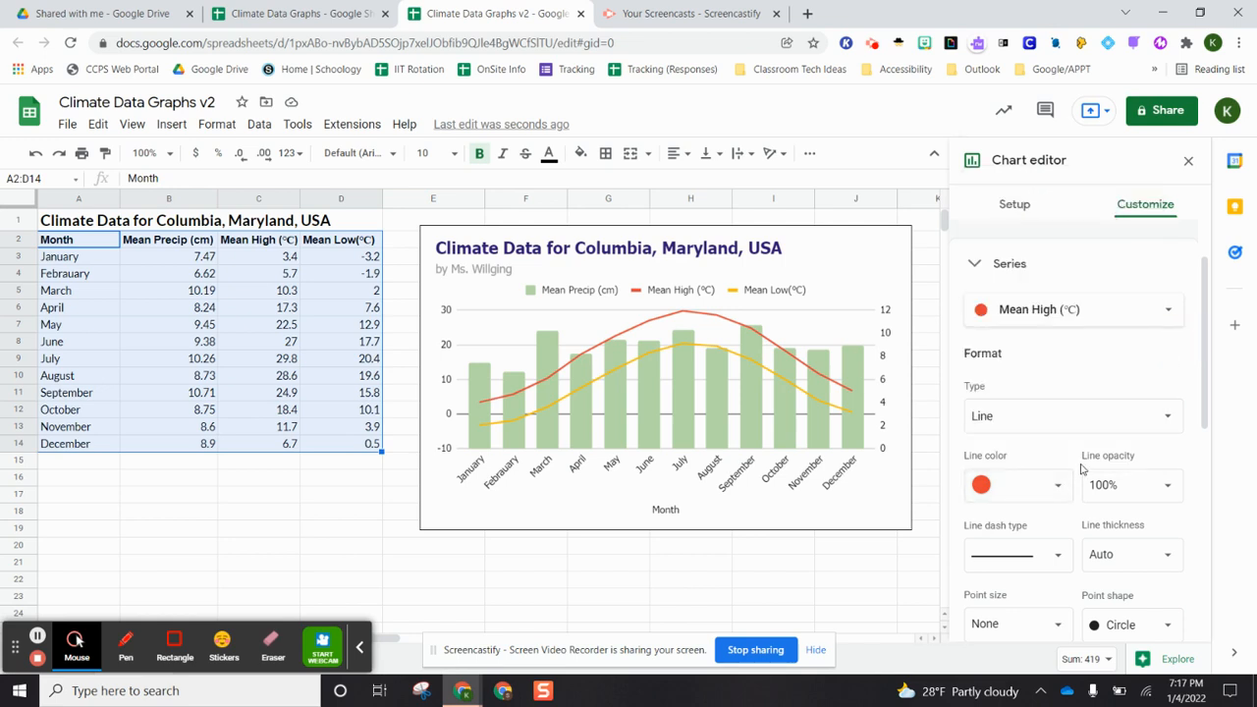
pyautogui.scroll(-2, 1089, 462)
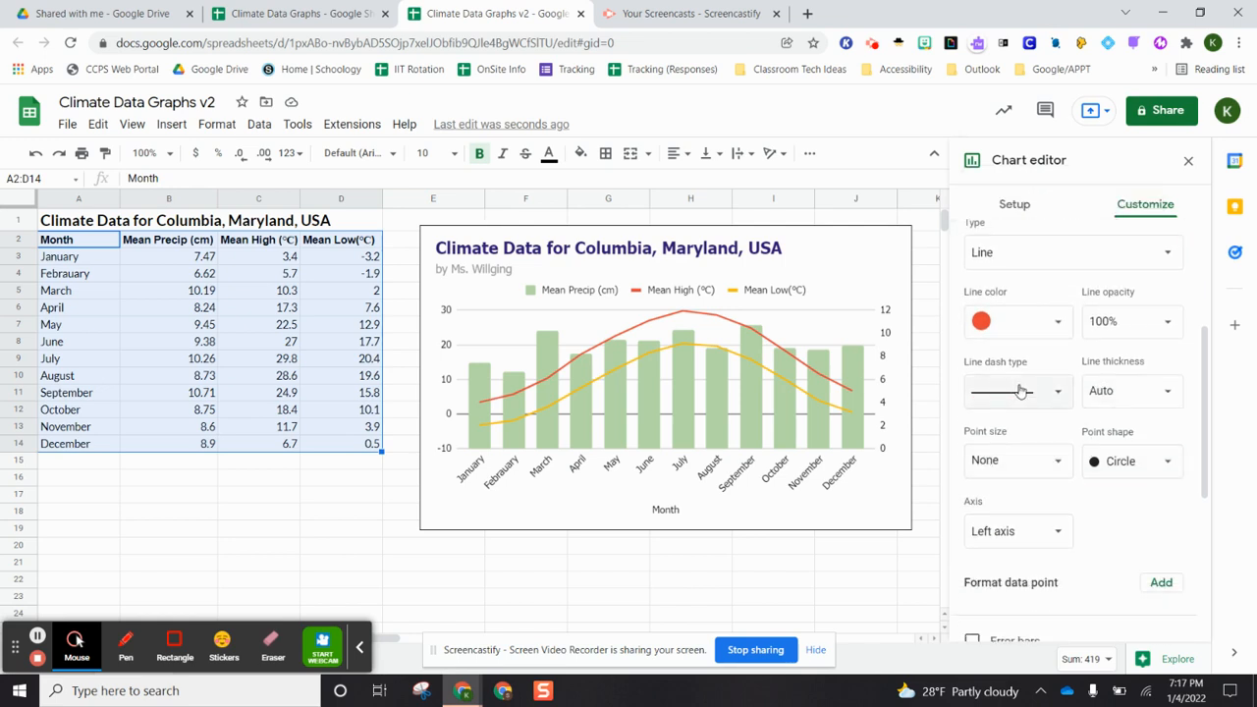
pyautogui.click(1057, 391)
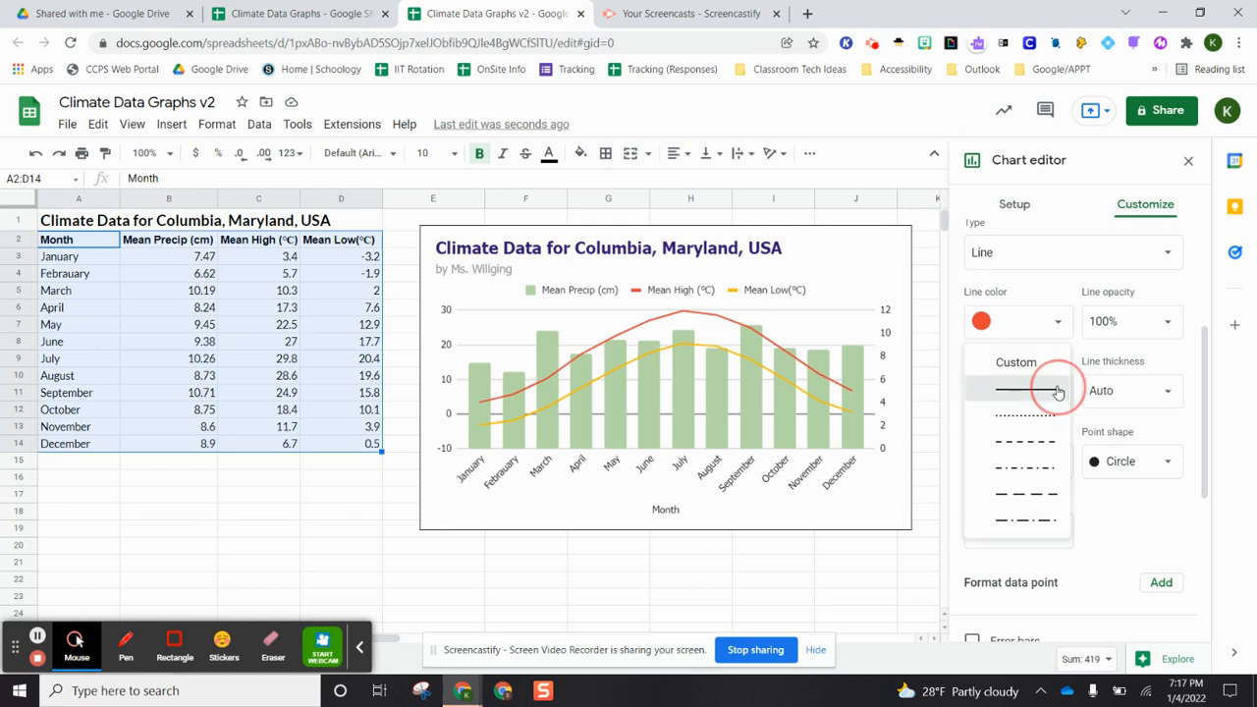
pyautogui.click(1057, 392)
pyautogui.click(1125, 389)
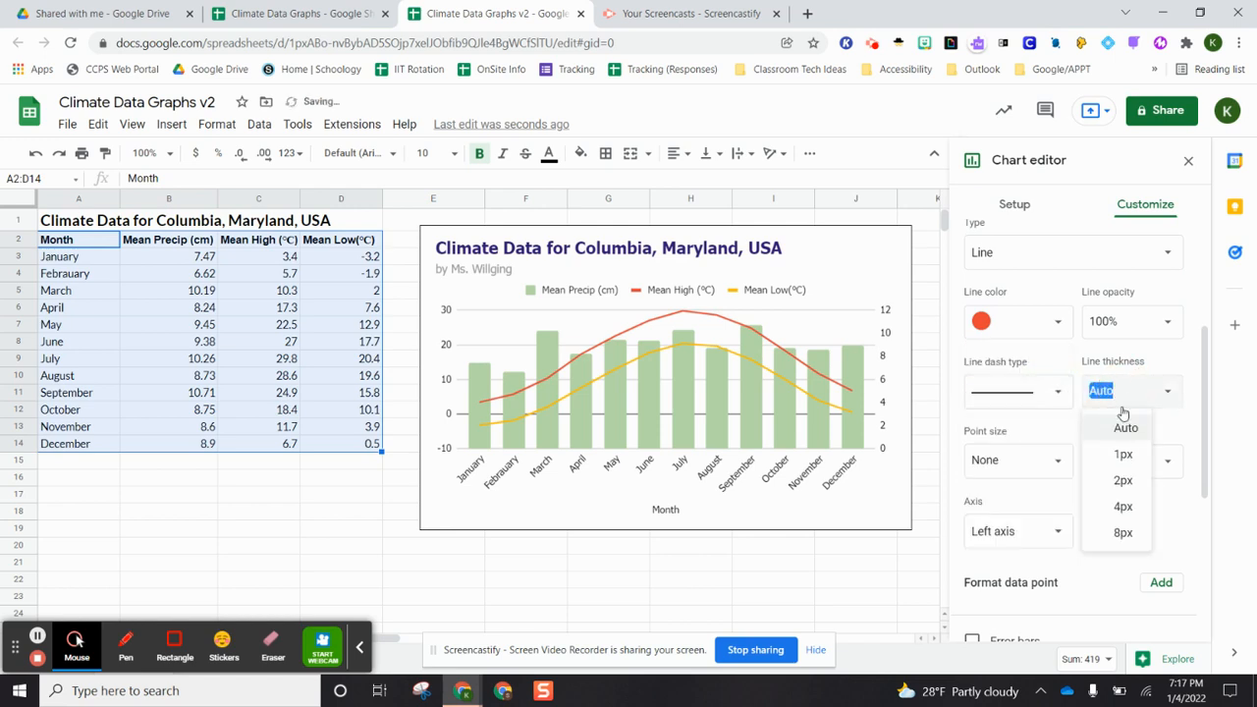
pyautogui.click(1121, 479)
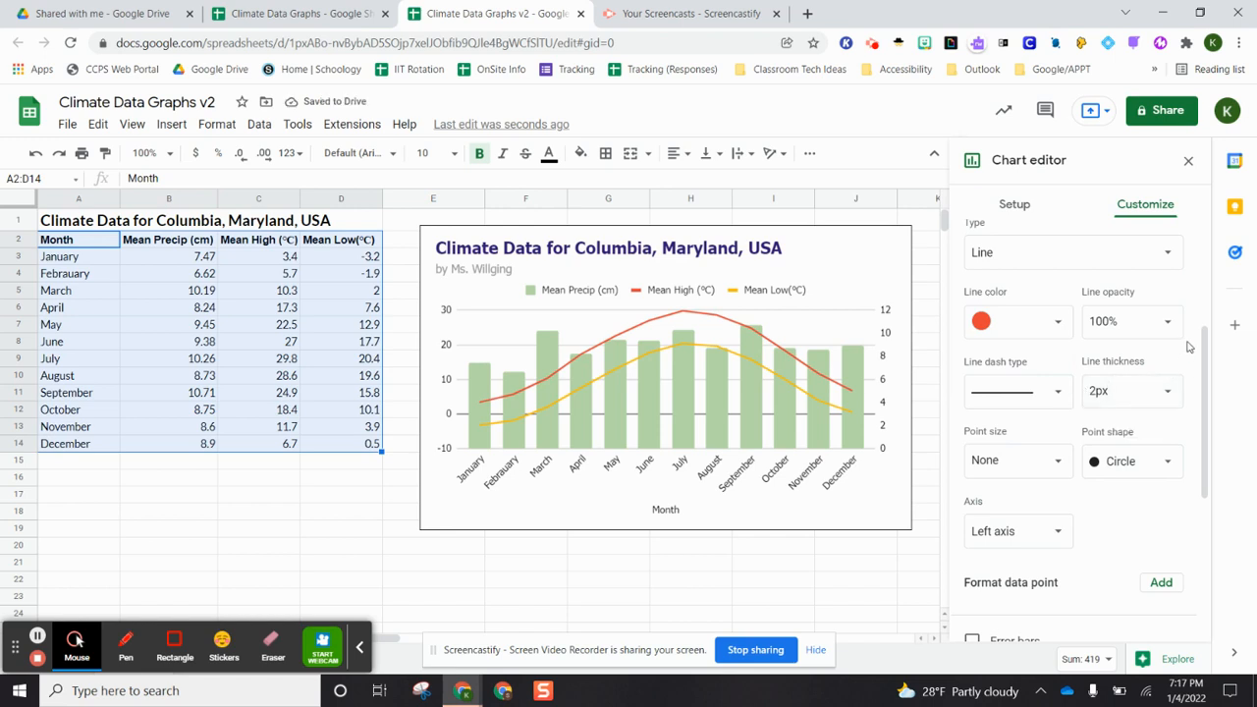
pyautogui.scroll(-1, 1183, 345)
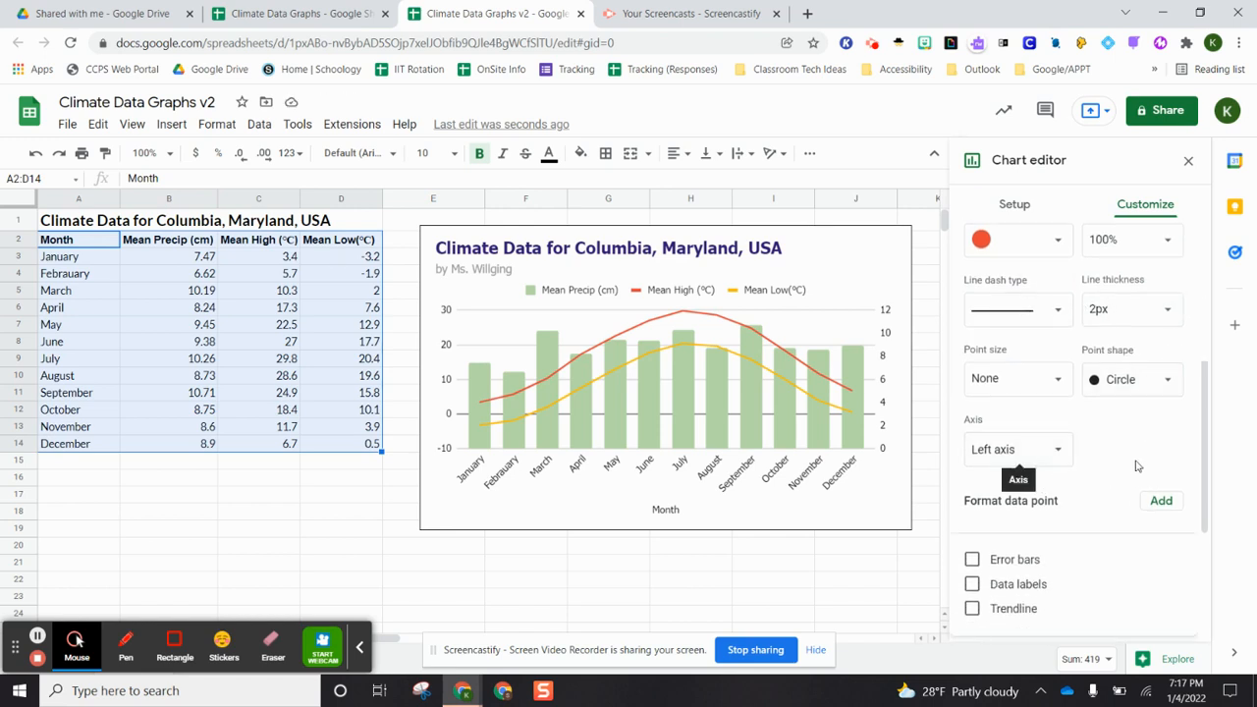
pyautogui.scroll(1, 1089, 468)
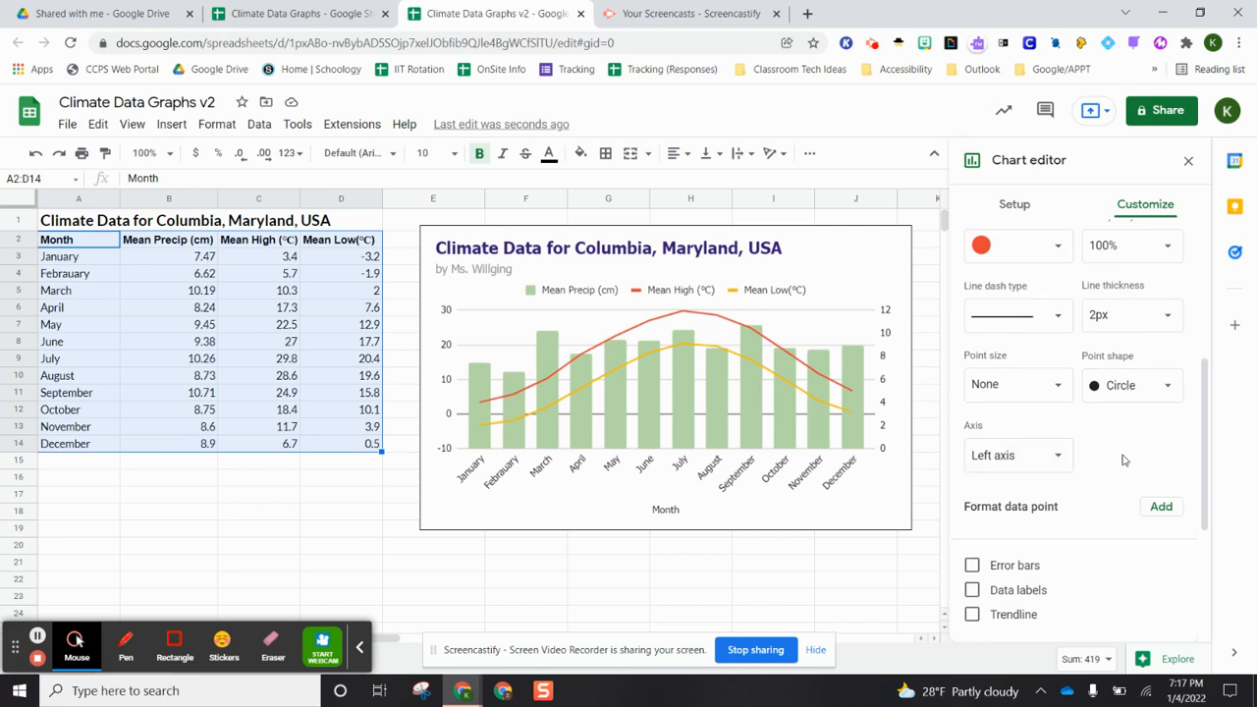
# Color the Mean Low (°C) series line blue and set its thickness to 2px.
pyautogui.scroll(2, 1021, 272)
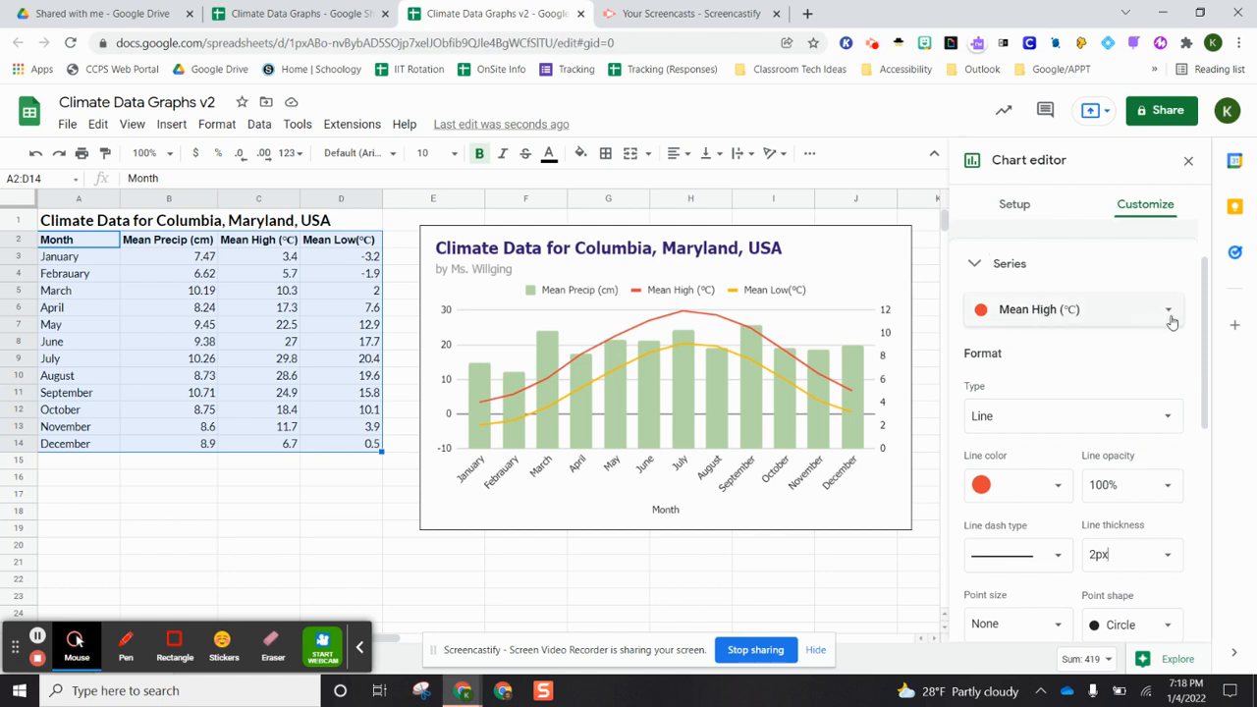
pyautogui.click(1090, 316)
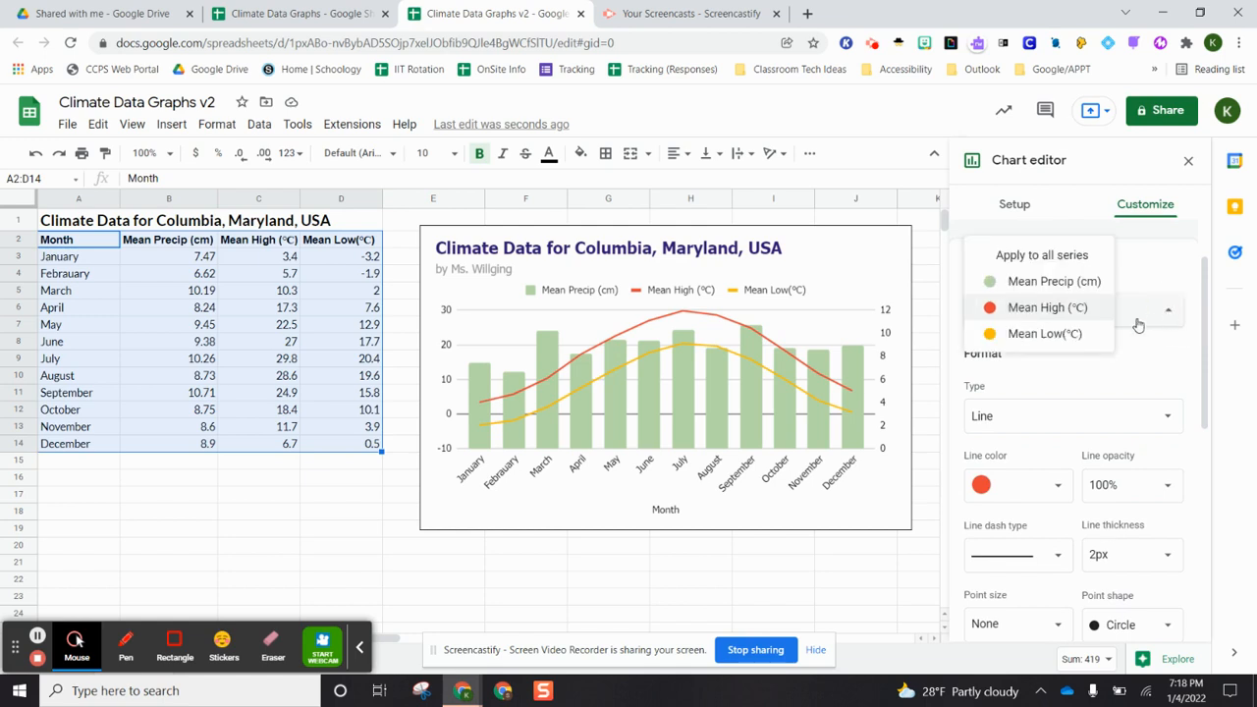
pyautogui.click(1072, 339)
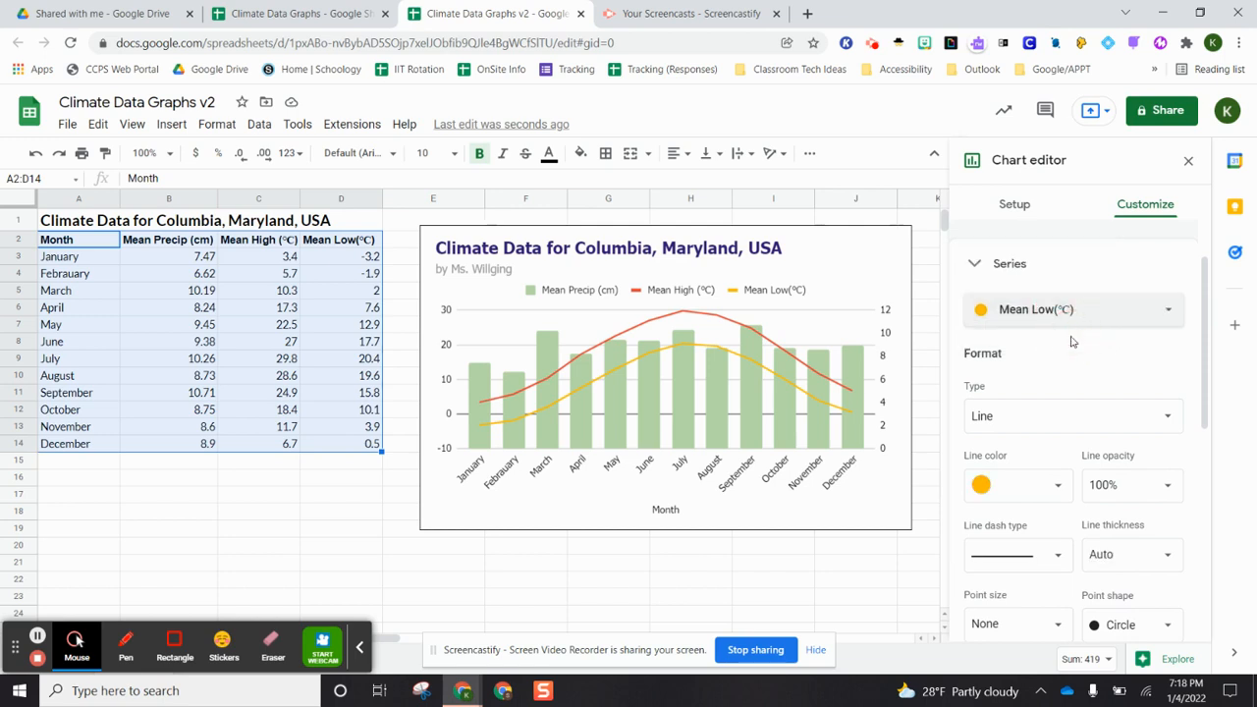
pyautogui.scroll(-1, 1055, 344)
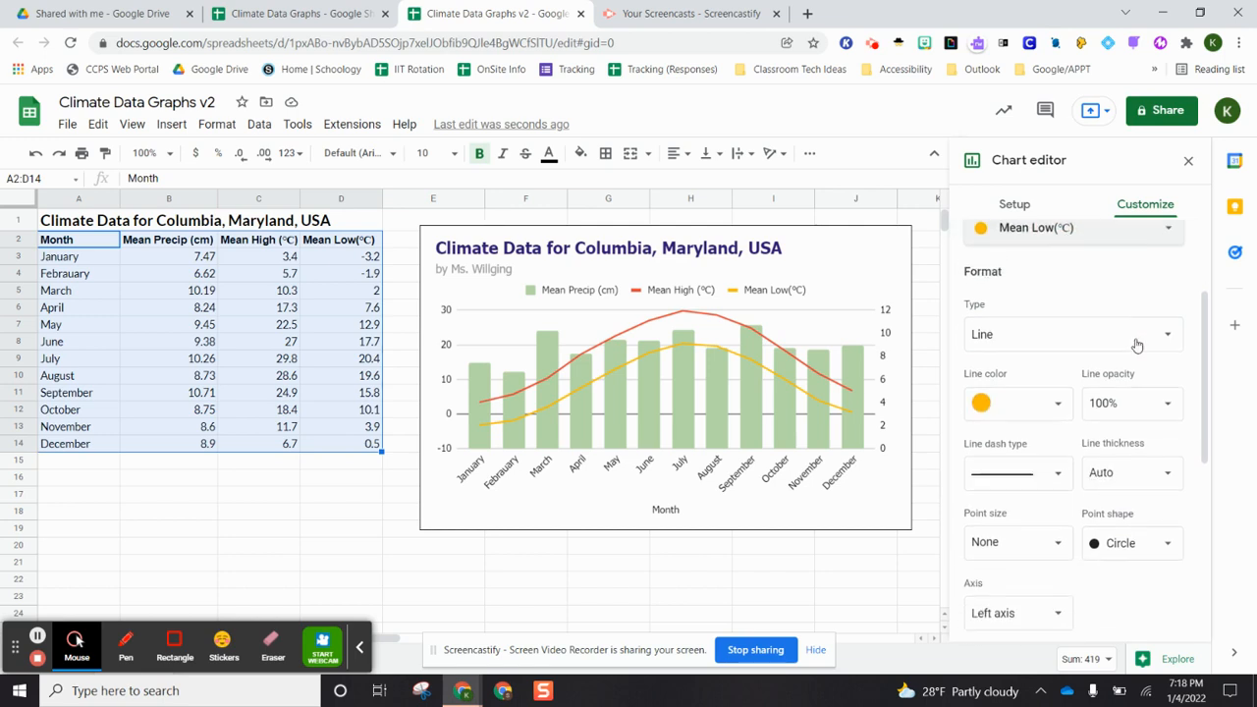
pyautogui.click(1056, 404)
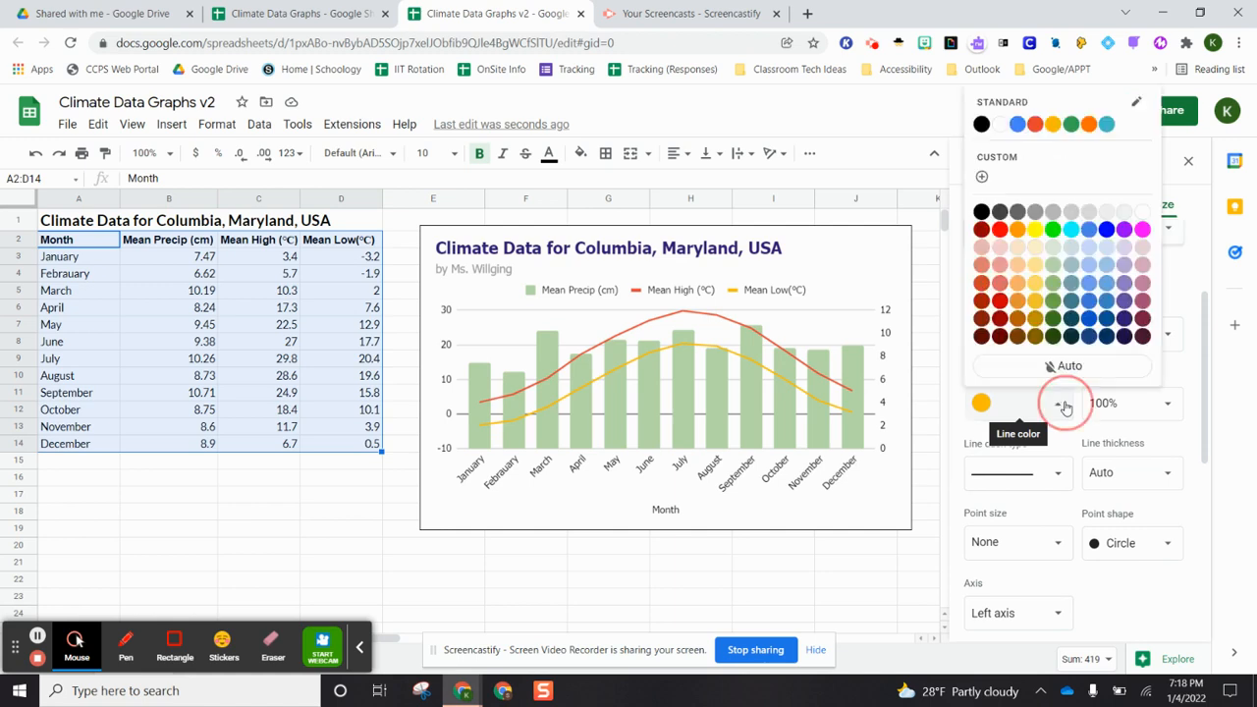
pyautogui.click(1107, 230)
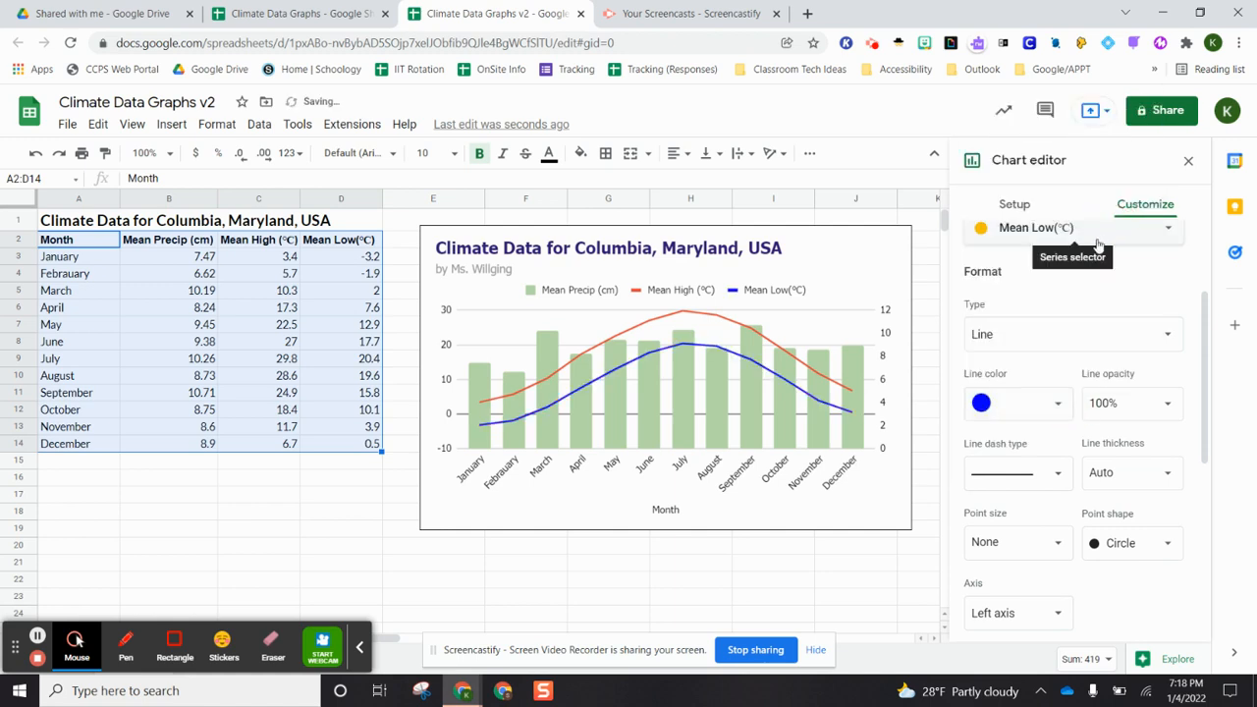
pyautogui.click(1163, 475)
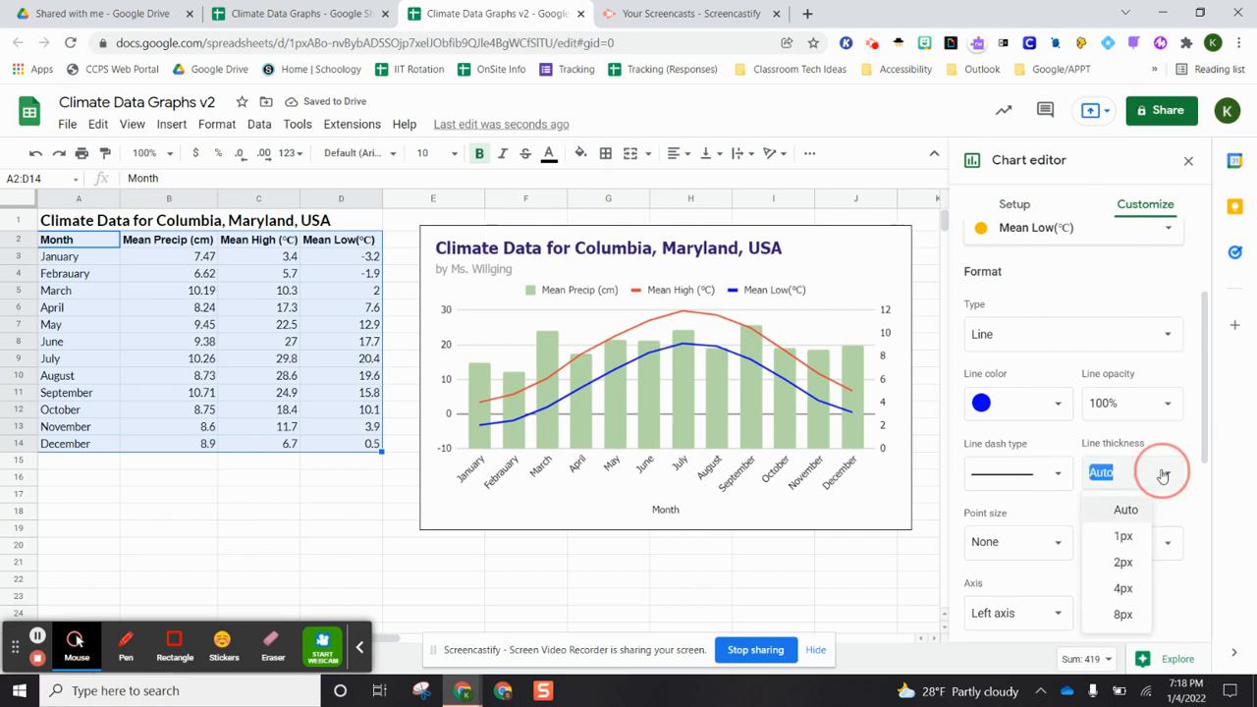
pyautogui.click(1125, 562)
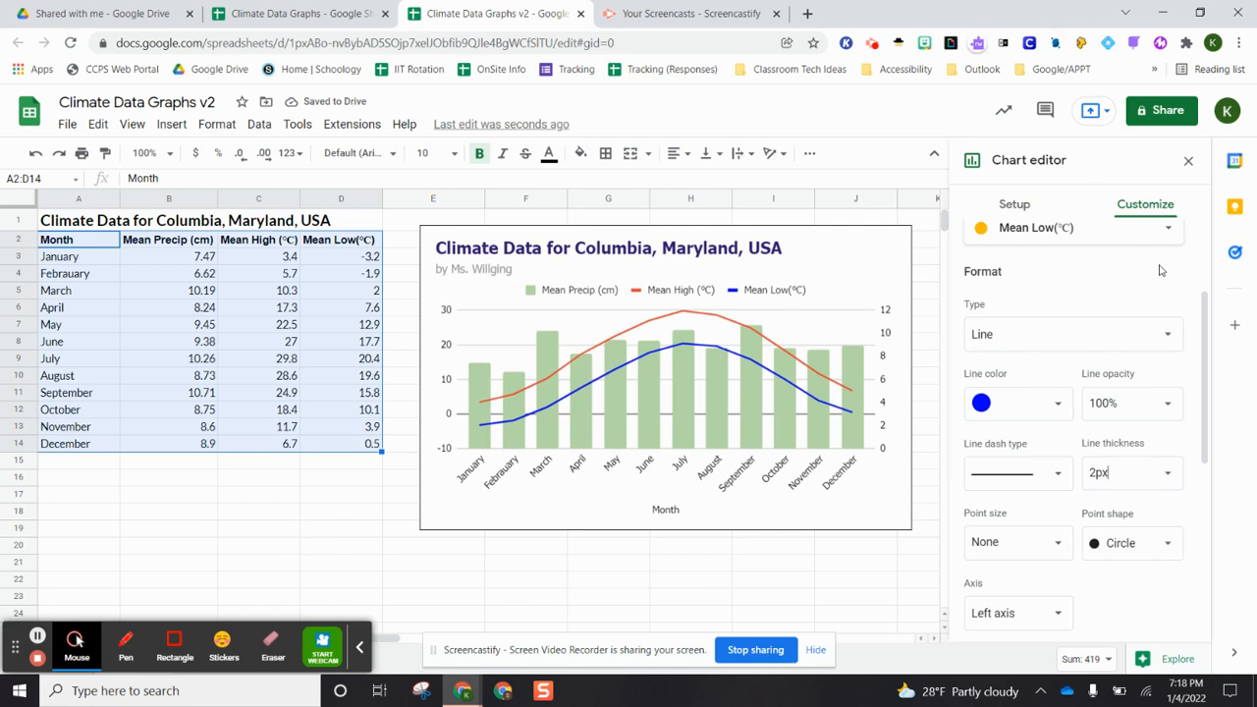
# Set the chart's vertical axis title to "Temperature".
pyautogui.scroll(-1, 1158, 271)
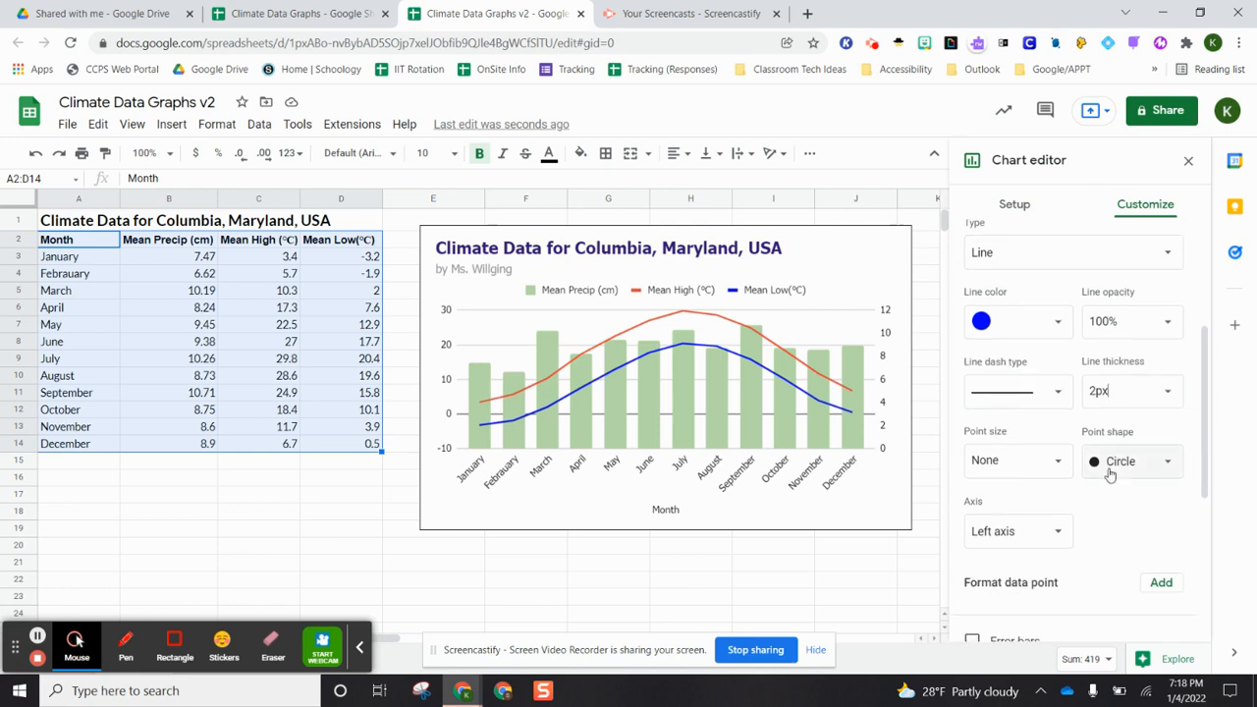
pyautogui.scroll(-1, 1105, 505)
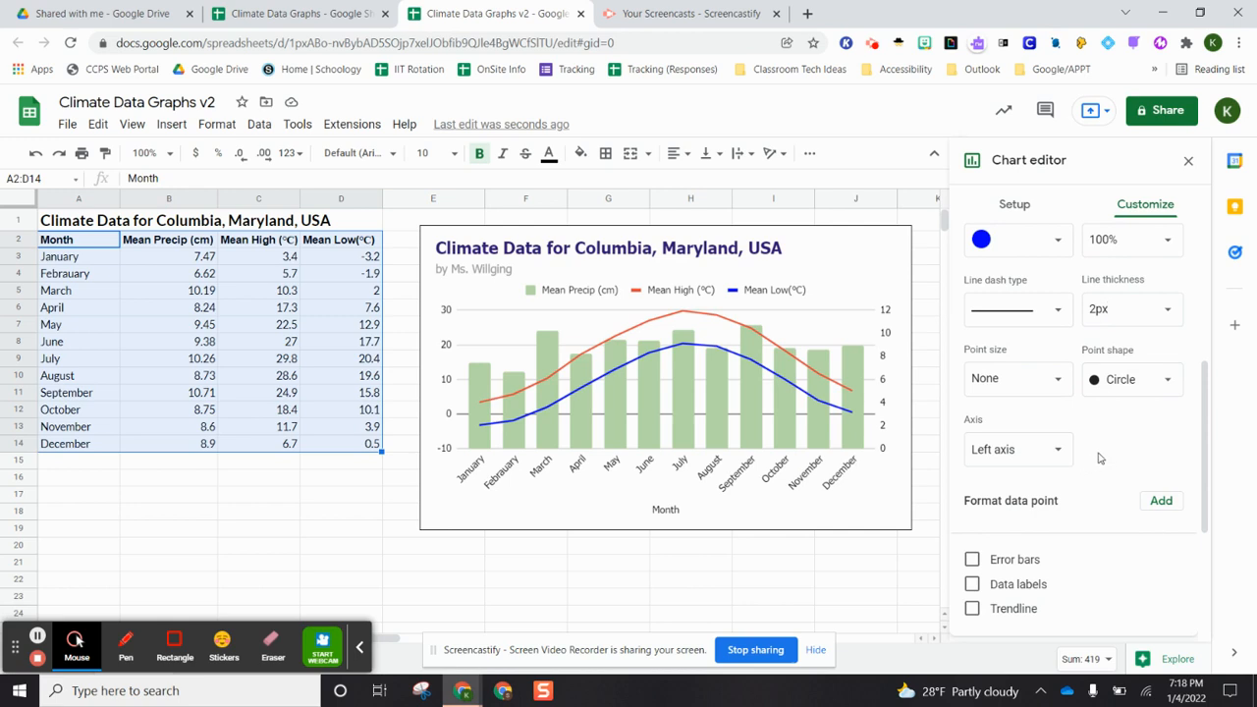
pyautogui.scroll(-1, 1100, 458)
pyautogui.scroll(3, 1100, 459)
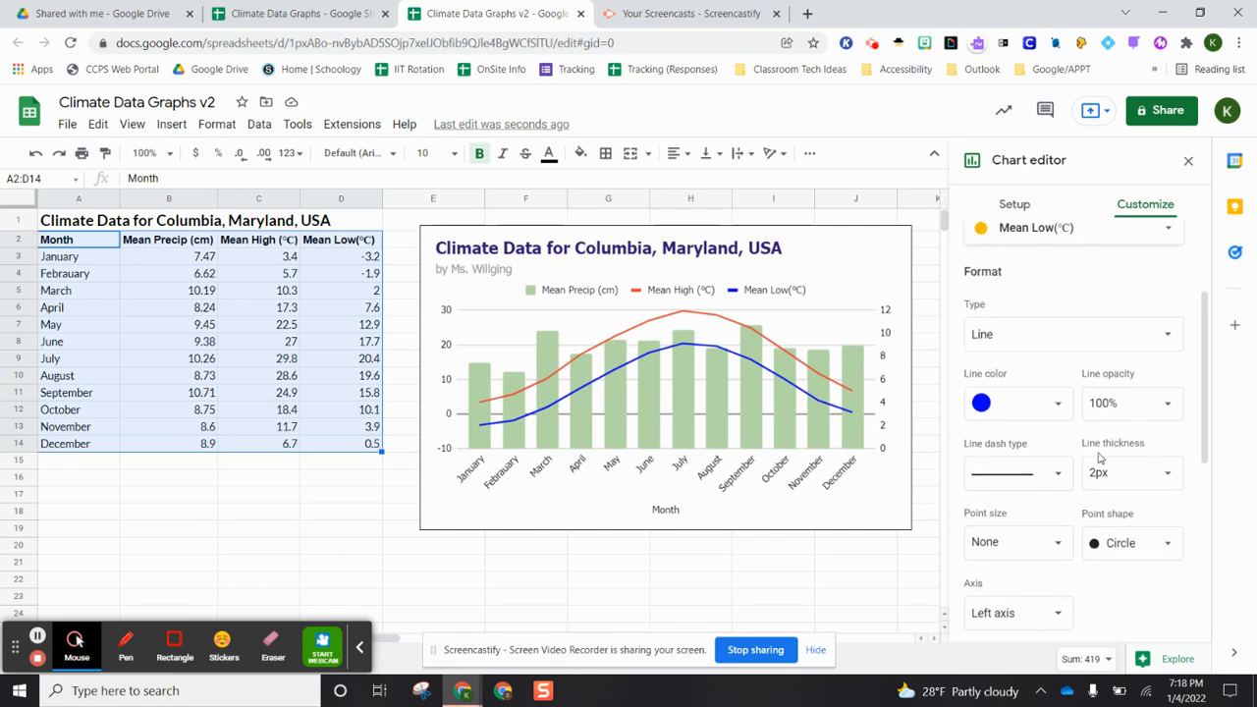
pyautogui.scroll(2, 1100, 458)
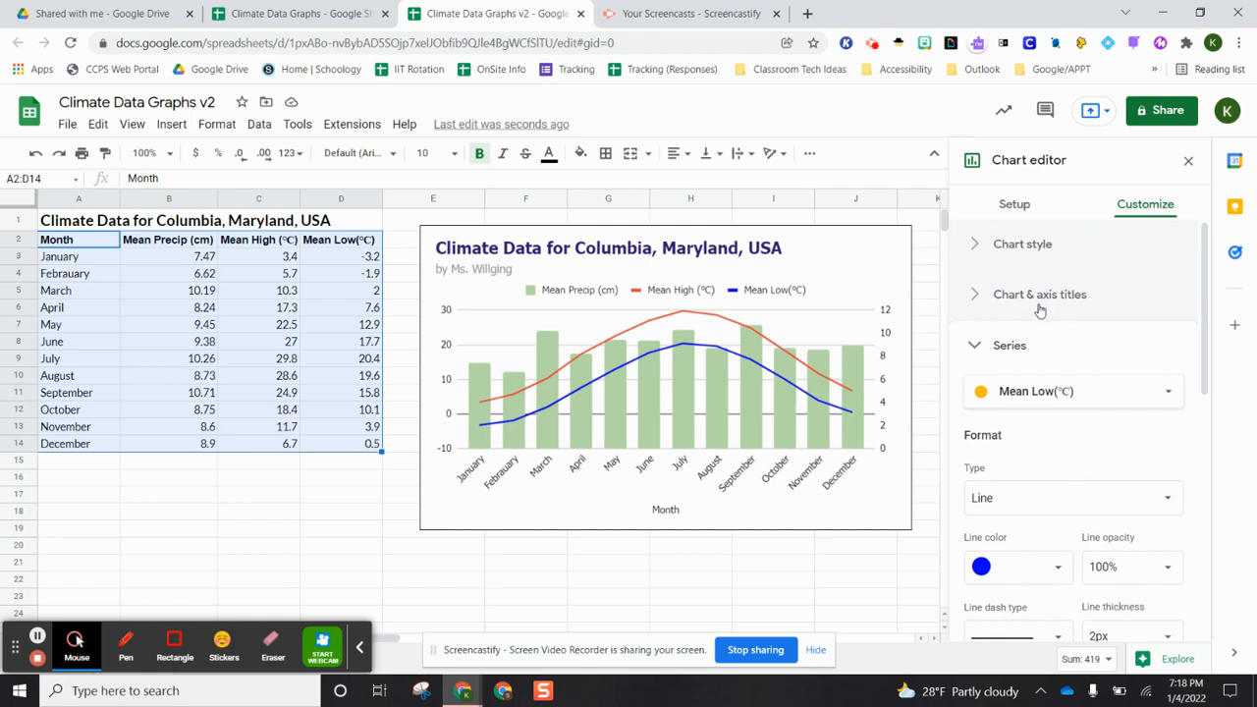
pyautogui.click(978, 297)
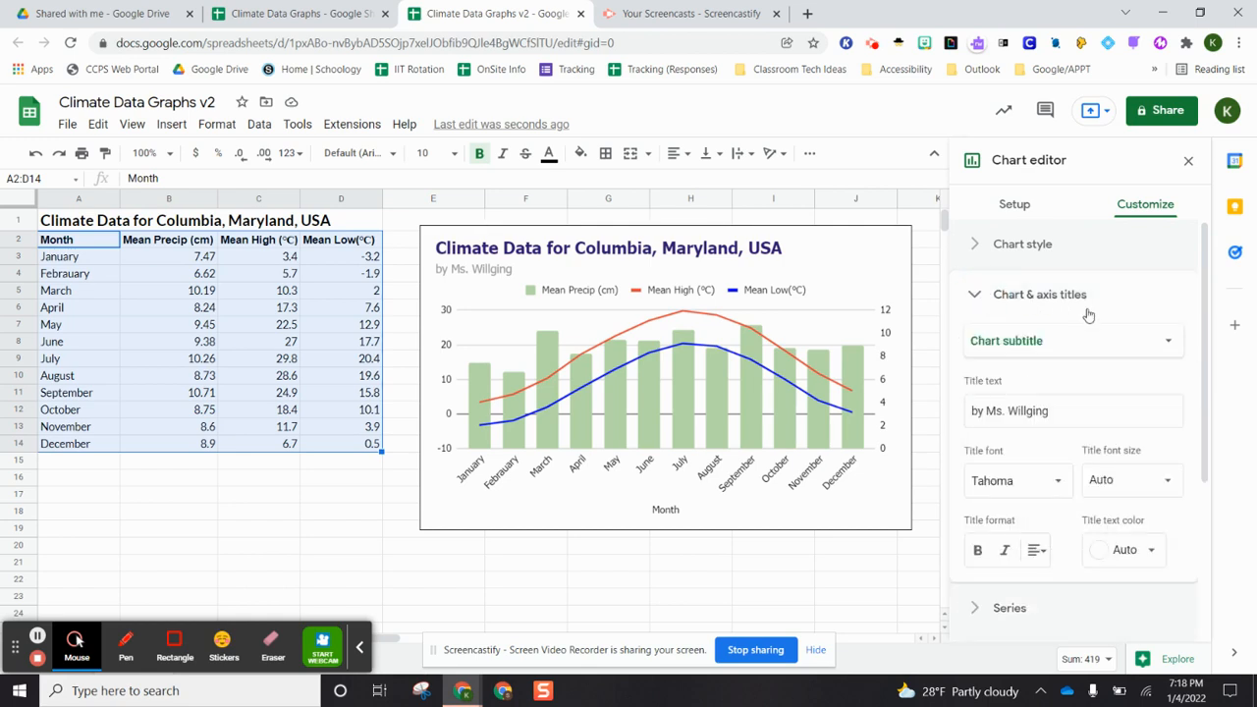
pyautogui.click(1133, 349)
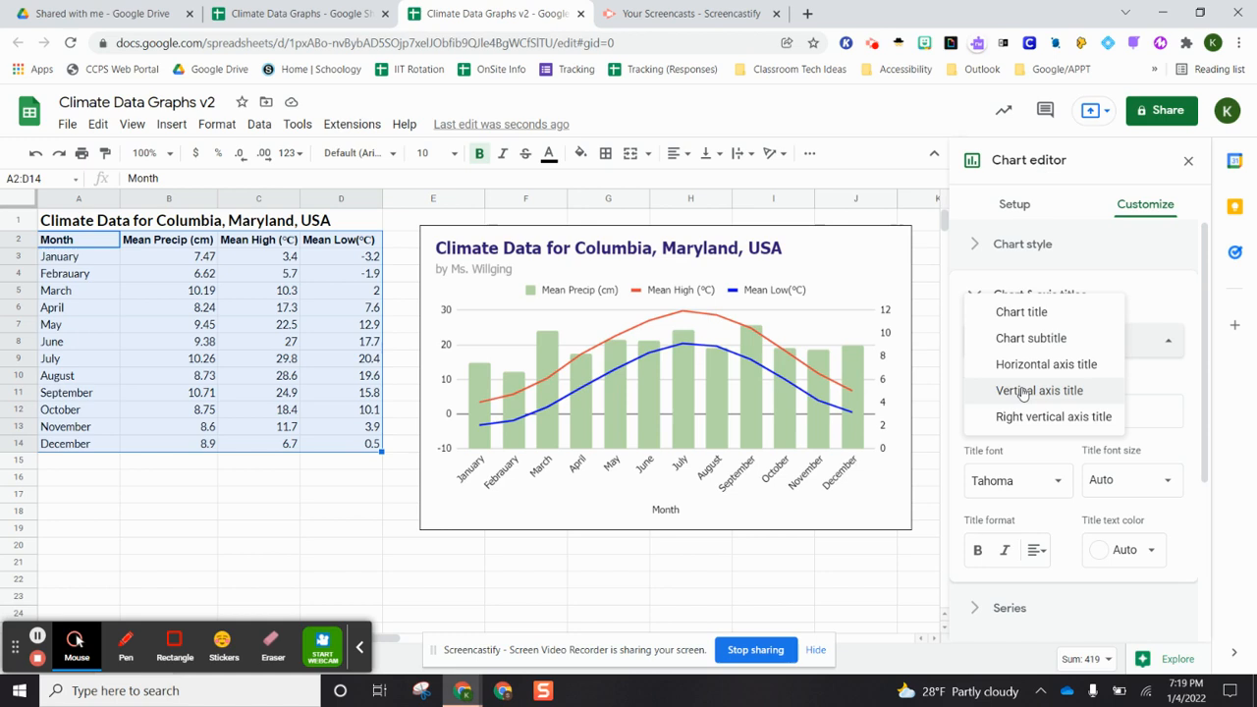
pyautogui.click(1022, 393)
pyautogui.click(1023, 412)
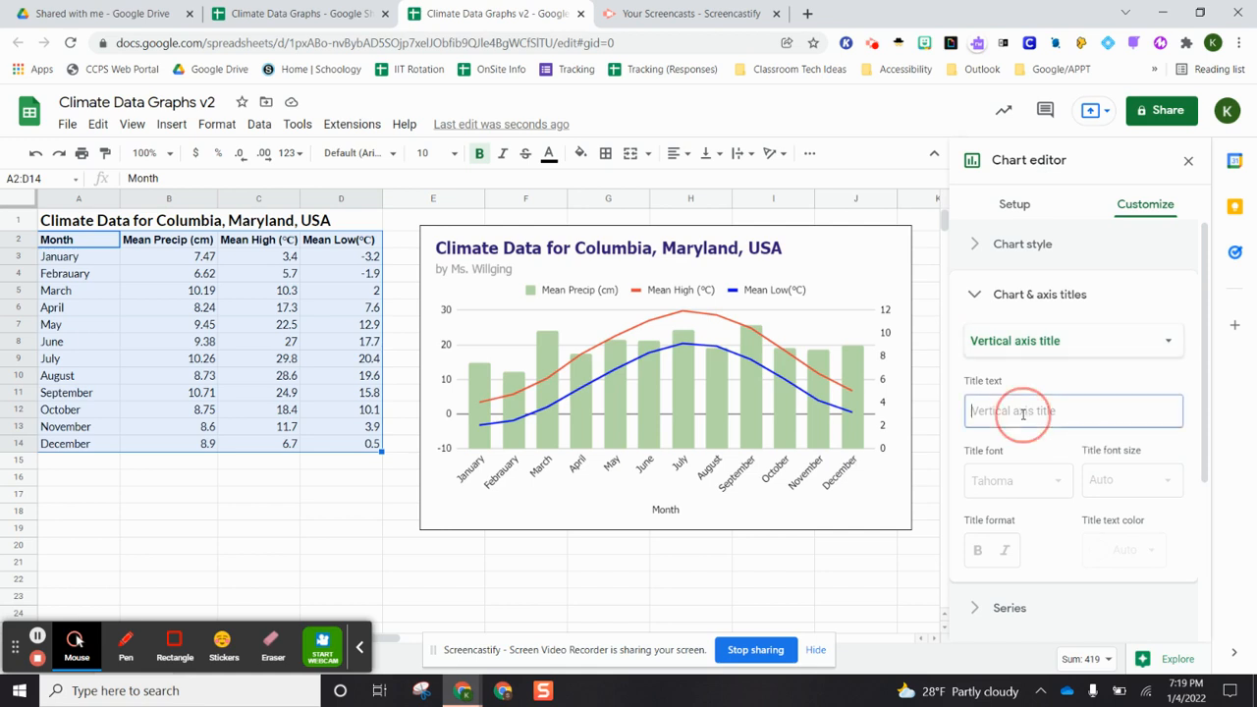
pyautogui.write('T')
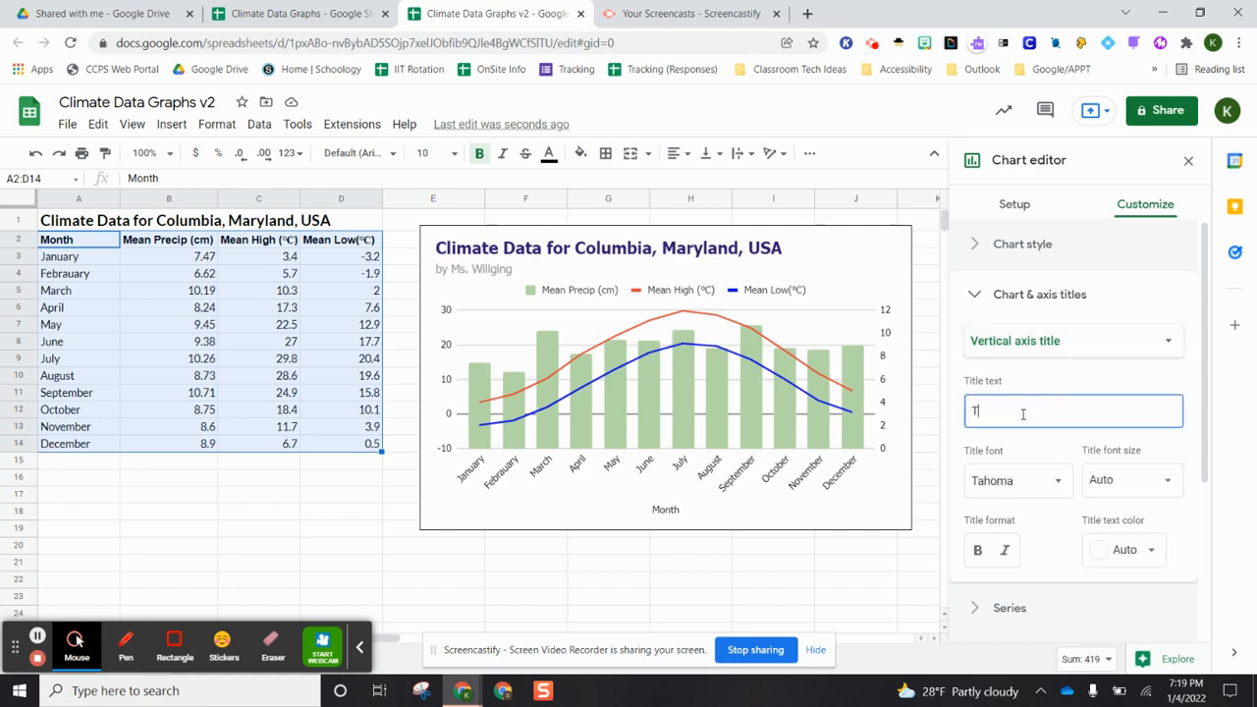
pyautogui.write('emperature')
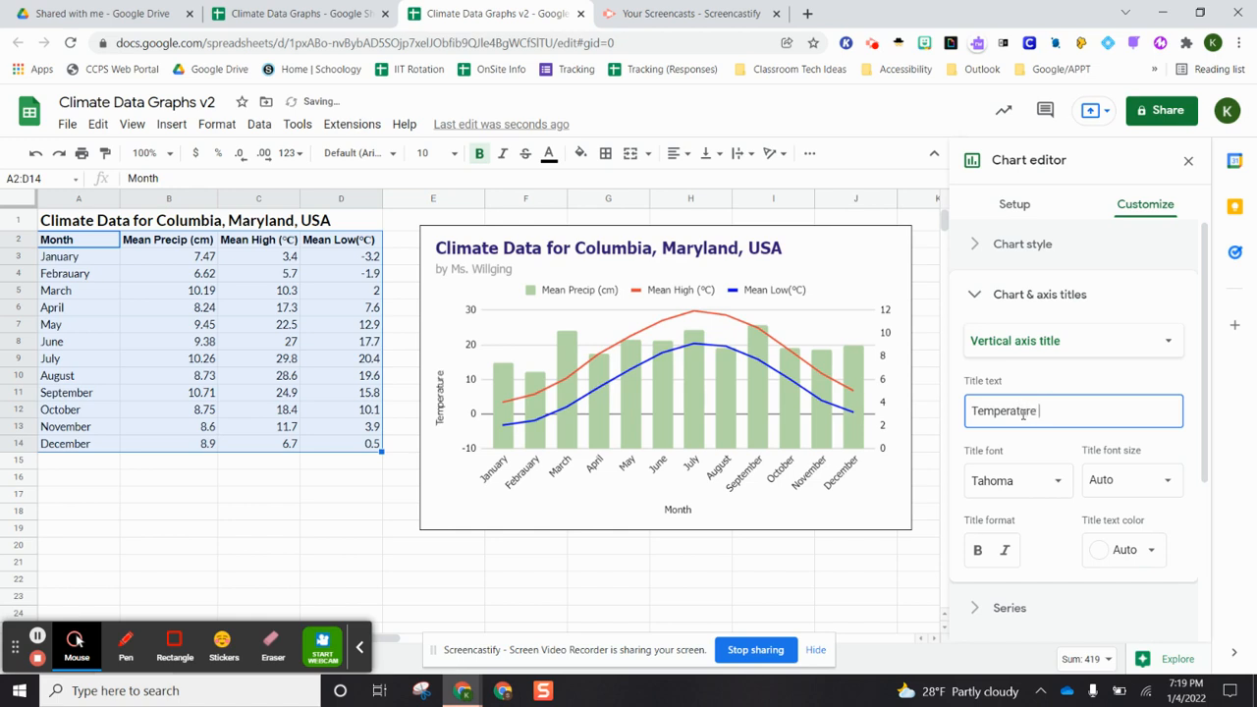
# Copy the °C unit symbol from the Mean Low header text in cell D2.
pyautogui.click(364, 244)
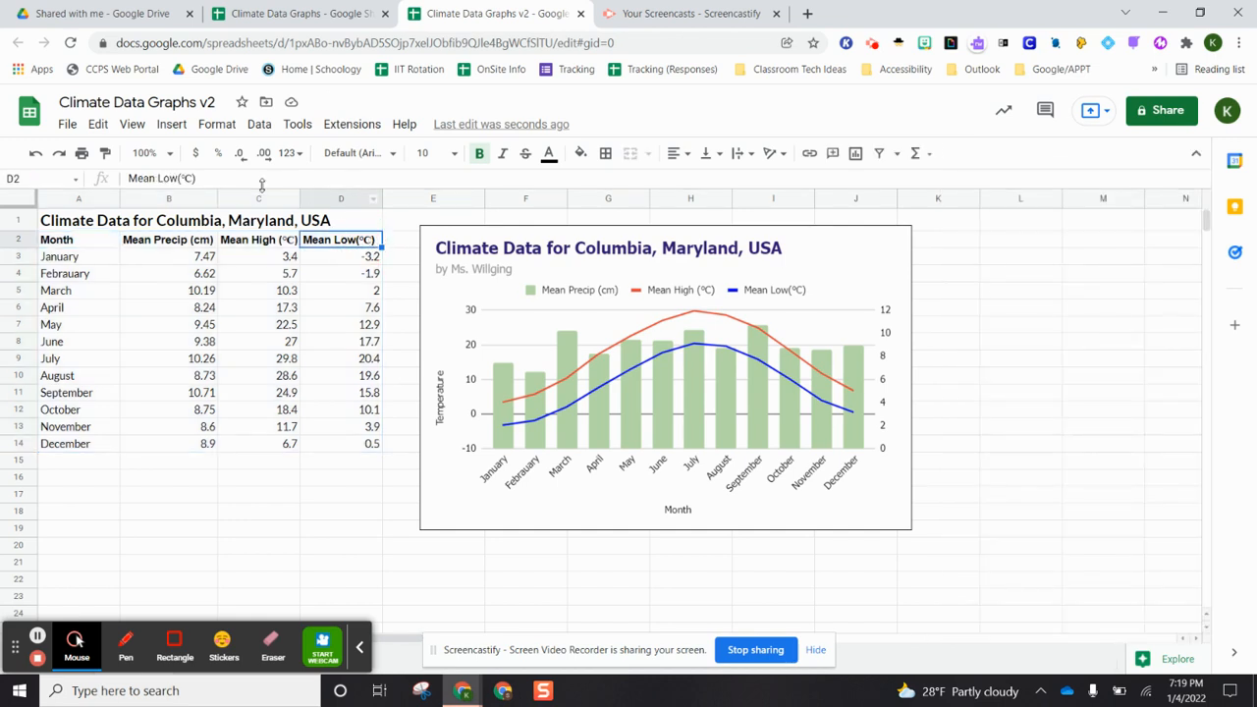
pyautogui.click(183, 178)
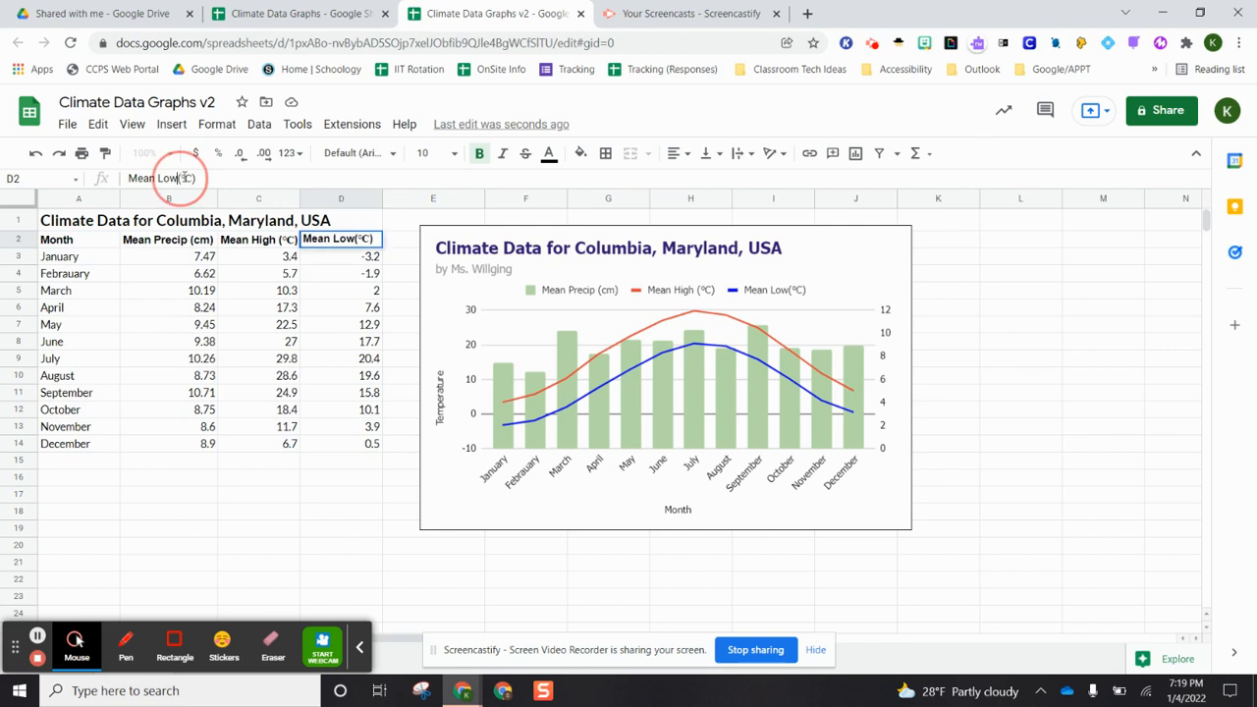
pyautogui.moveTo(180, 178); pyautogui.dragTo(188, 178)
pyautogui.click(182, 178)
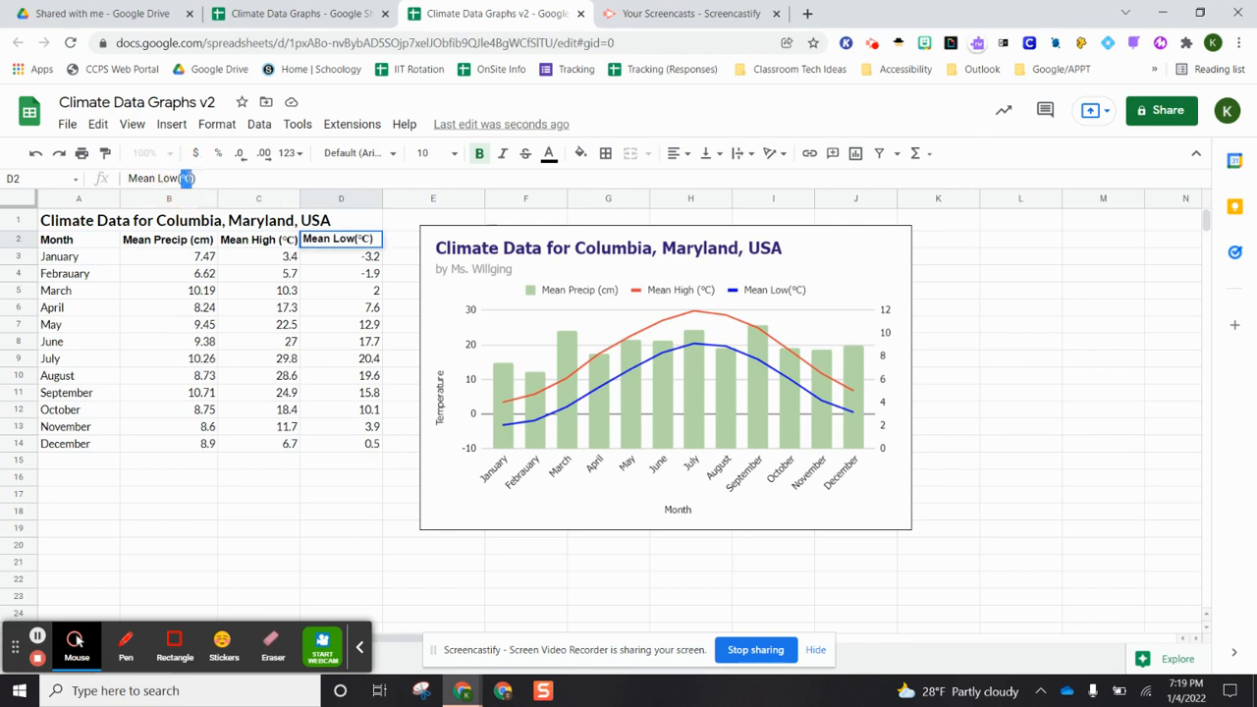
pyautogui.rightClick(188, 177)
pyautogui.click(400, 232)
# Reopen the chart for editing and extend the vertical axis title to "Temperature (°C)" using the copied unit symbol.
pyautogui.click(884, 247)
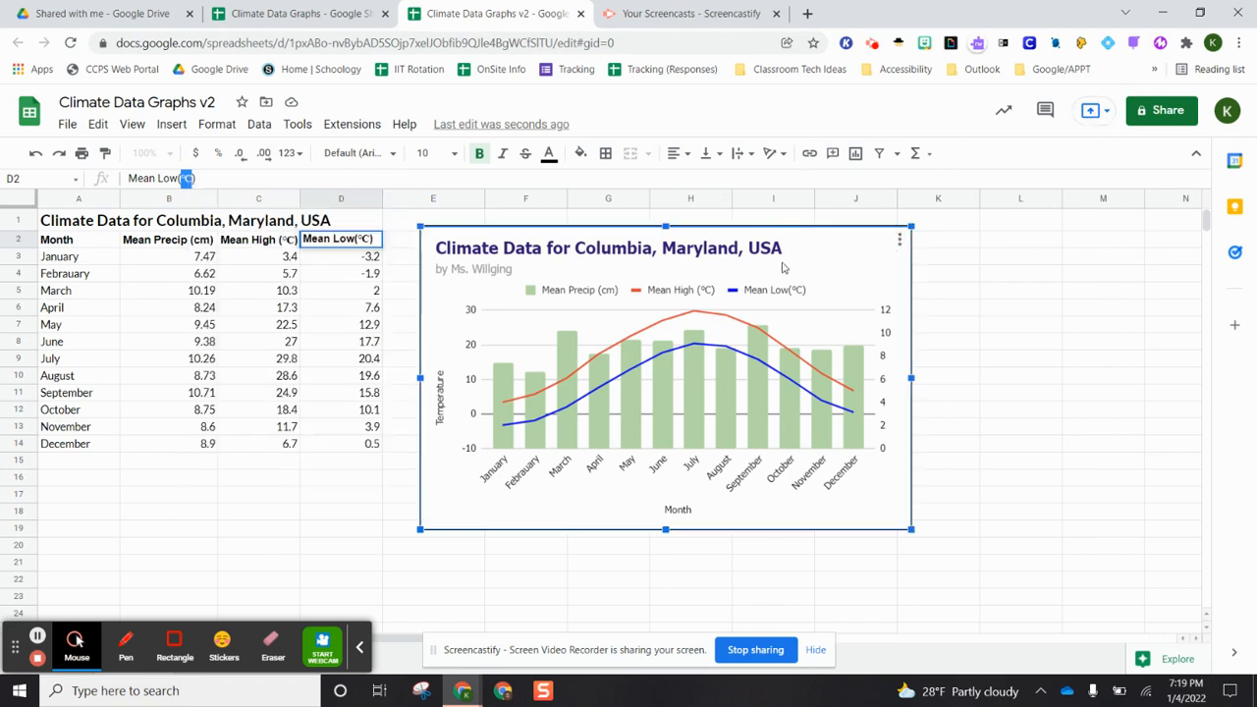
pyautogui.click(901, 240)
pyautogui.click(854, 263)
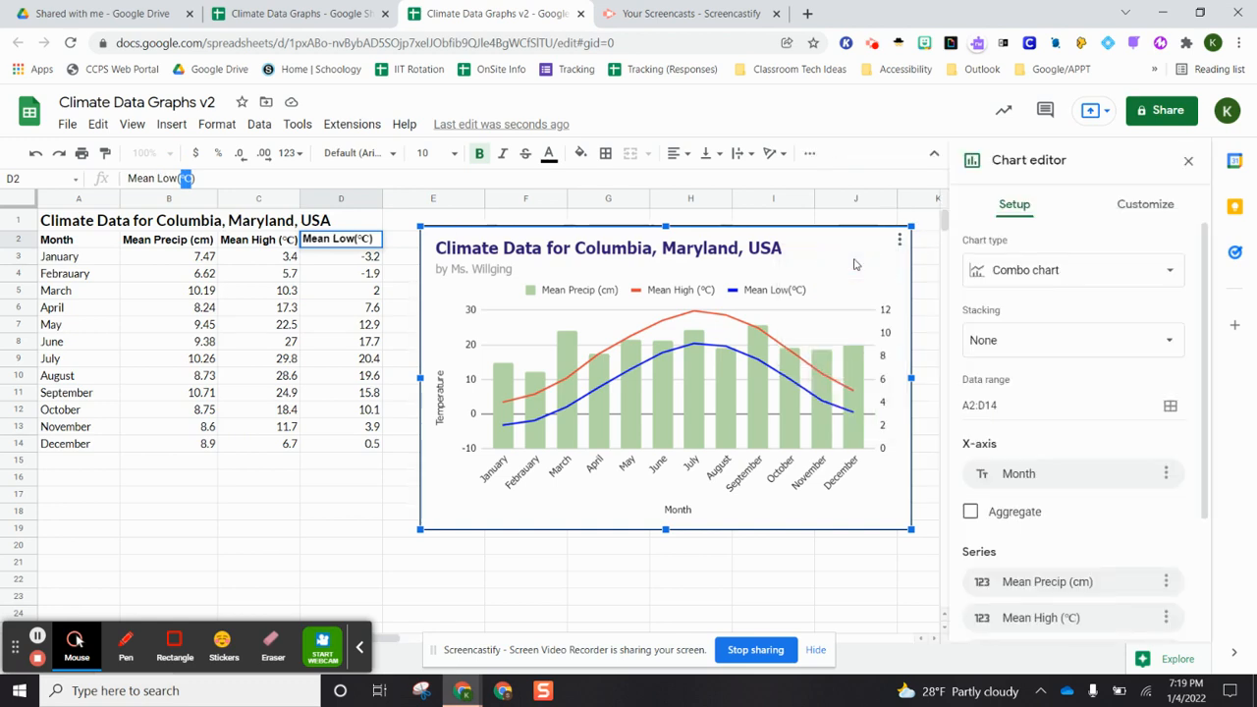
pyautogui.click(1147, 206)
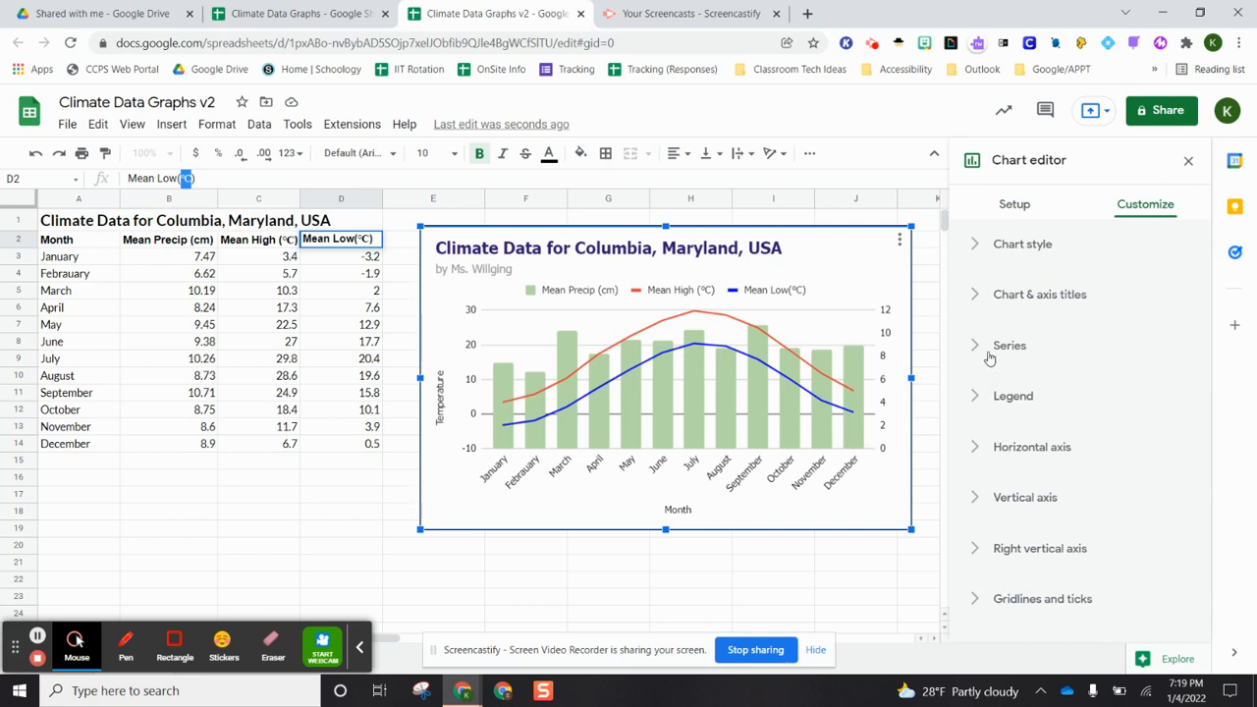
pyautogui.click(1002, 298)
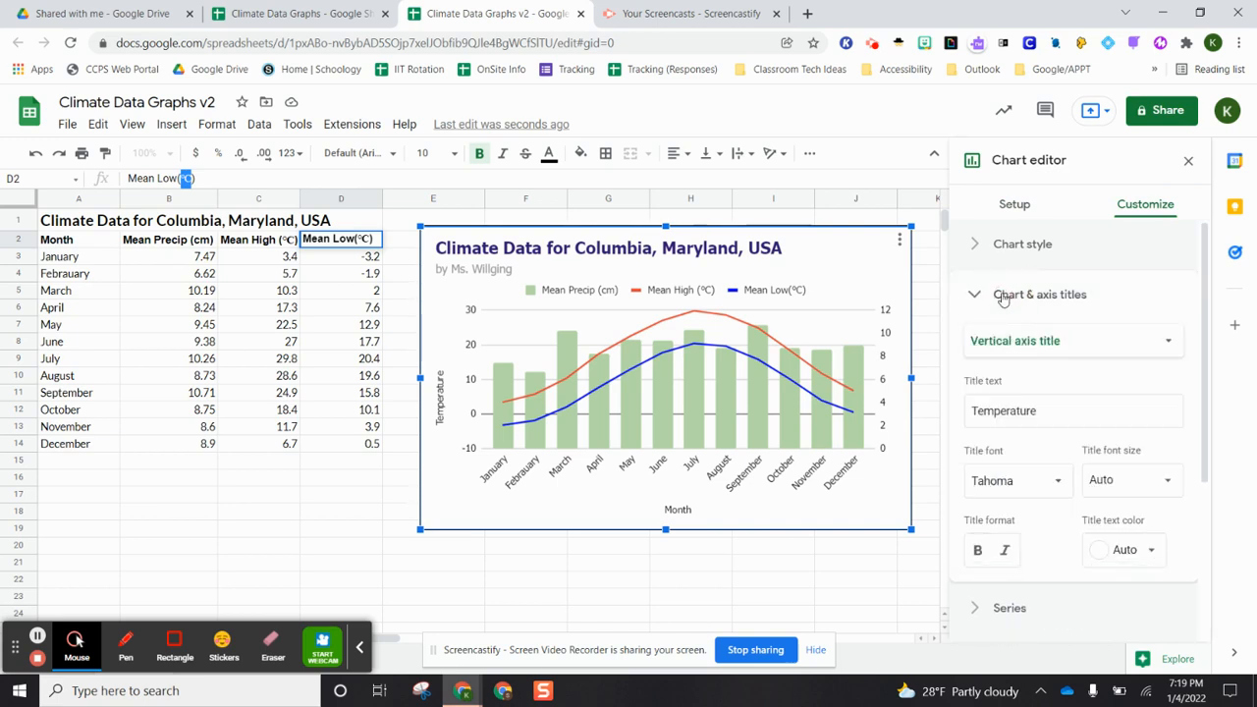
pyautogui.scroll(-1, 1064, 334)
pyautogui.click(1051, 327)
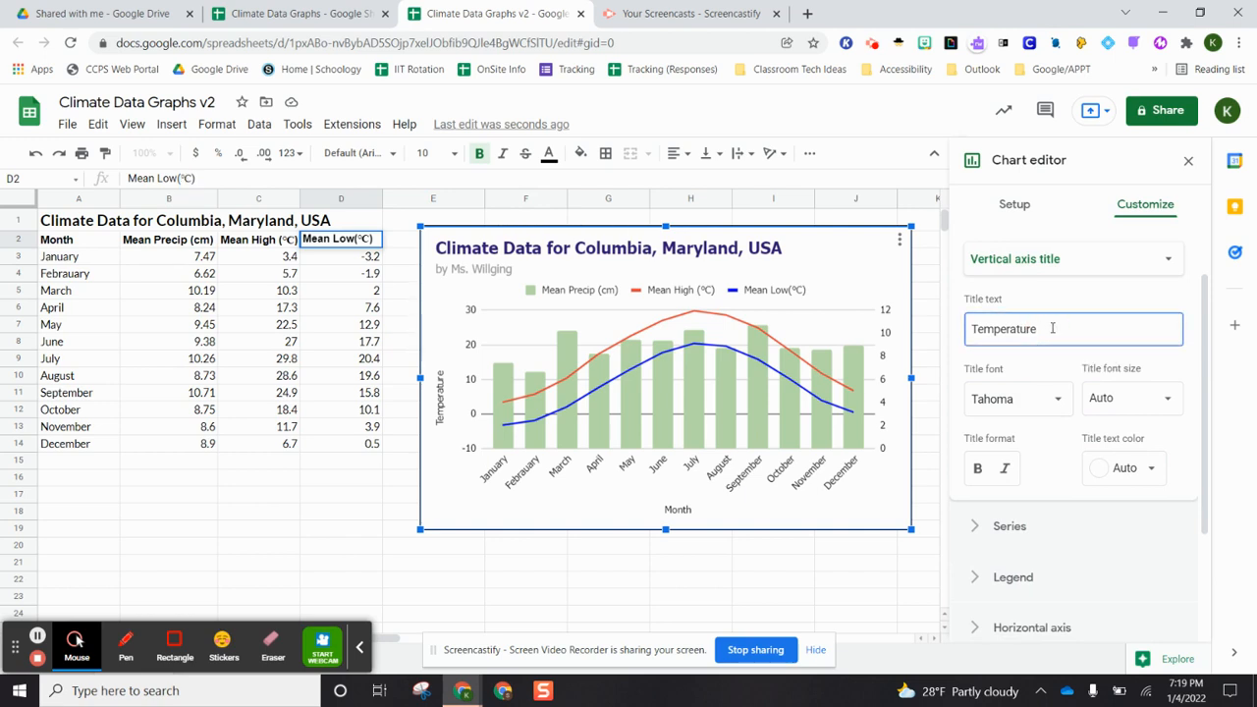
pyautogui.write('(')
pyautogui.rightClick(1049, 337)
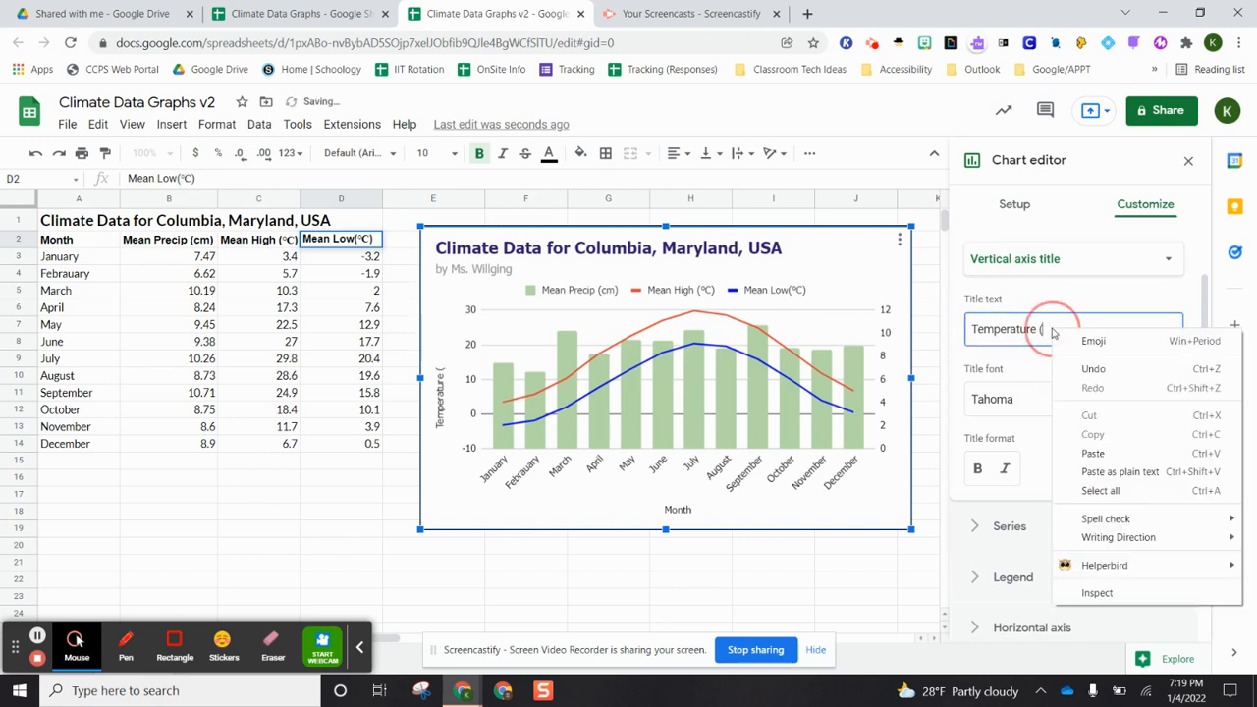
pyautogui.click(1086, 453)
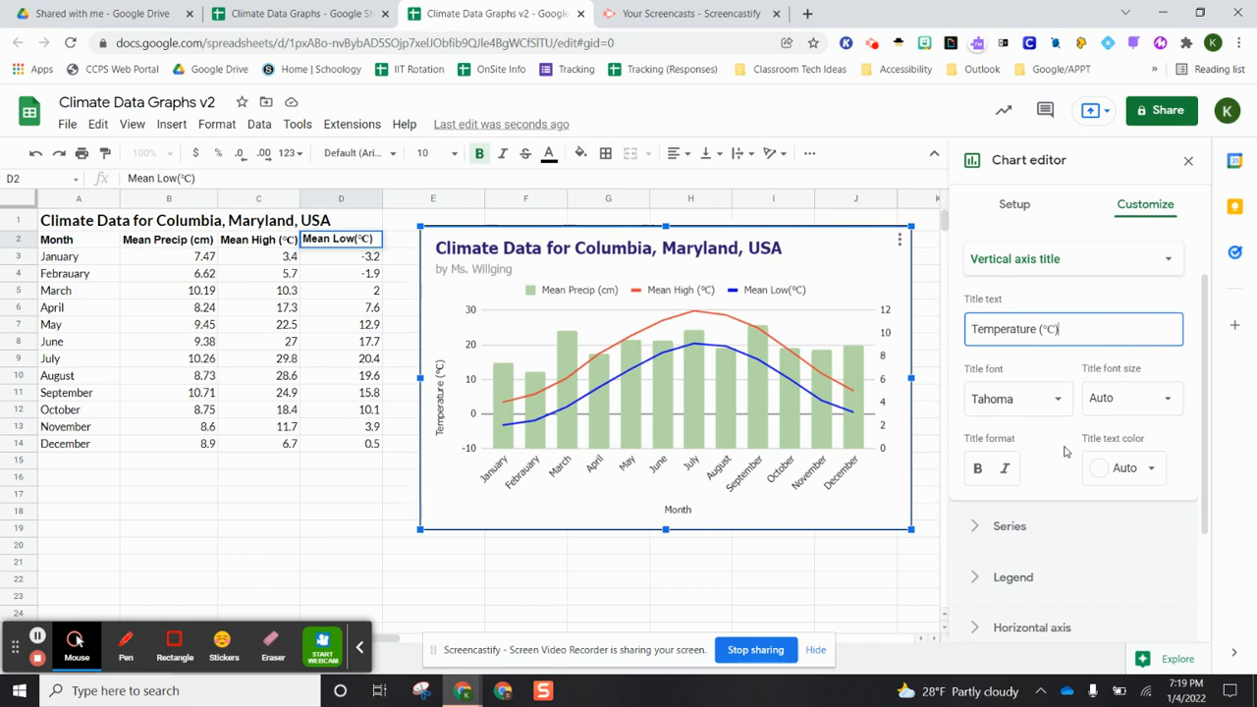
# Set the chart's right vertical axis title to "Preceipitation (cm)".
pyautogui.scroll(-1, 1065, 452)
pyautogui.scroll(1, 1065, 451)
pyautogui.click(1151, 259)
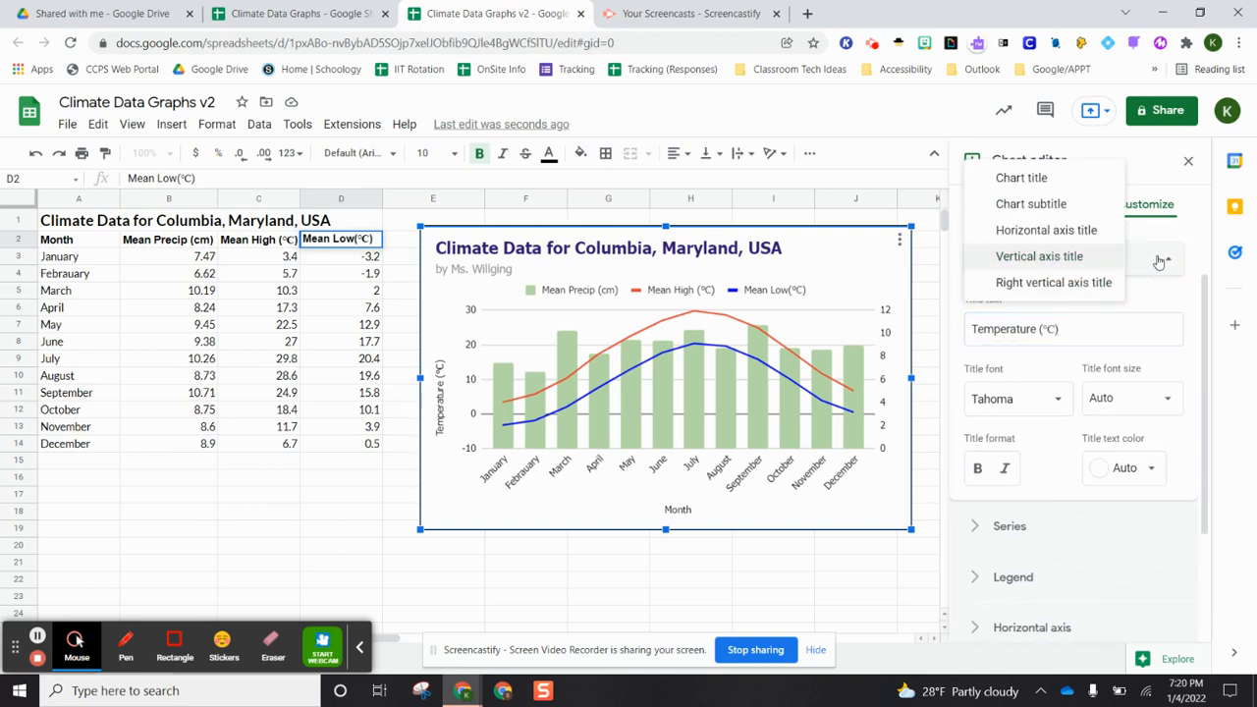
pyautogui.click(1089, 284)
pyautogui.click(1043, 328)
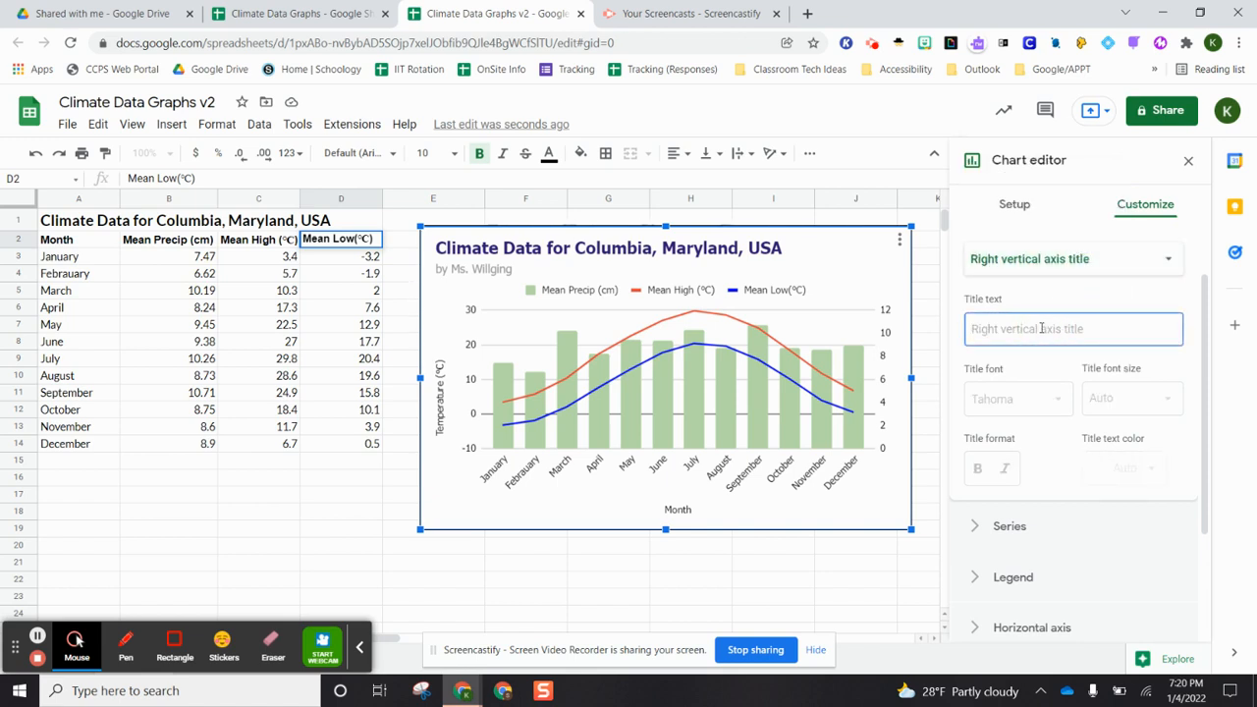
pyautogui.write('Preceipitation')
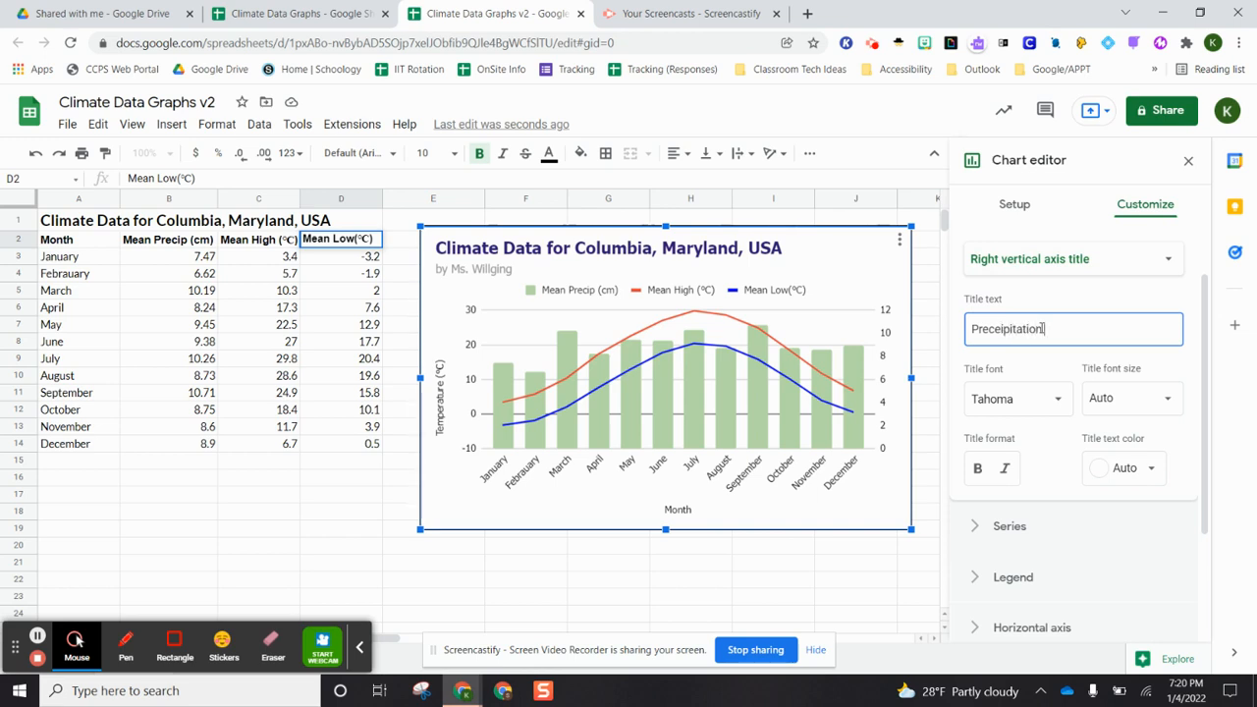
pyautogui.write(' (cm)')
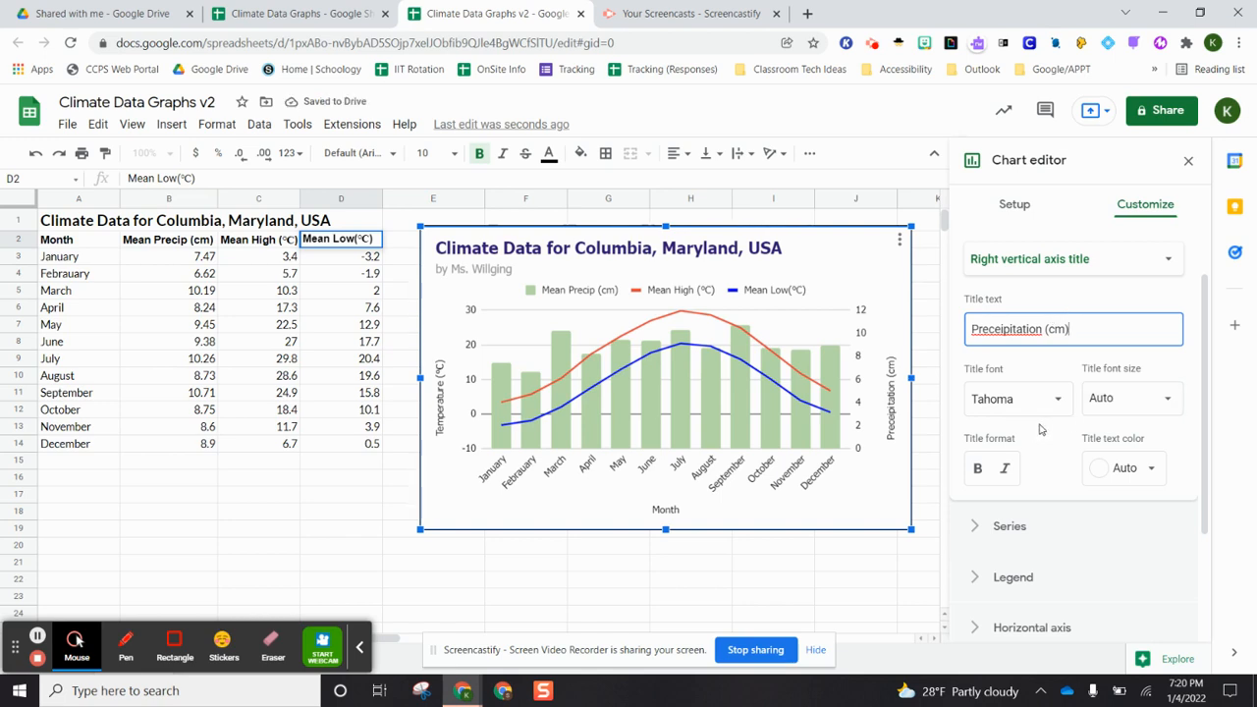
# Set the slant of the horizontal axis month labels to 60°.
pyautogui.scroll(-1, 1044, 425)
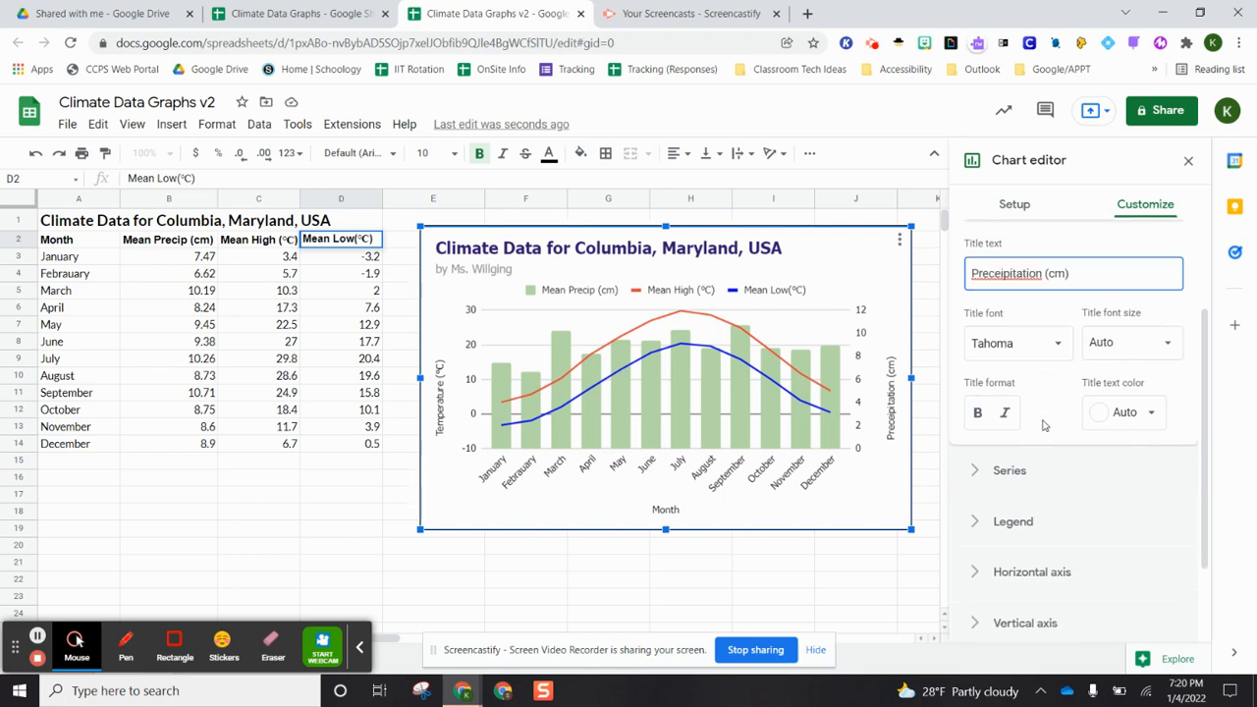
pyautogui.scroll(1, 1043, 424)
pyautogui.scroll(-1, 1044, 424)
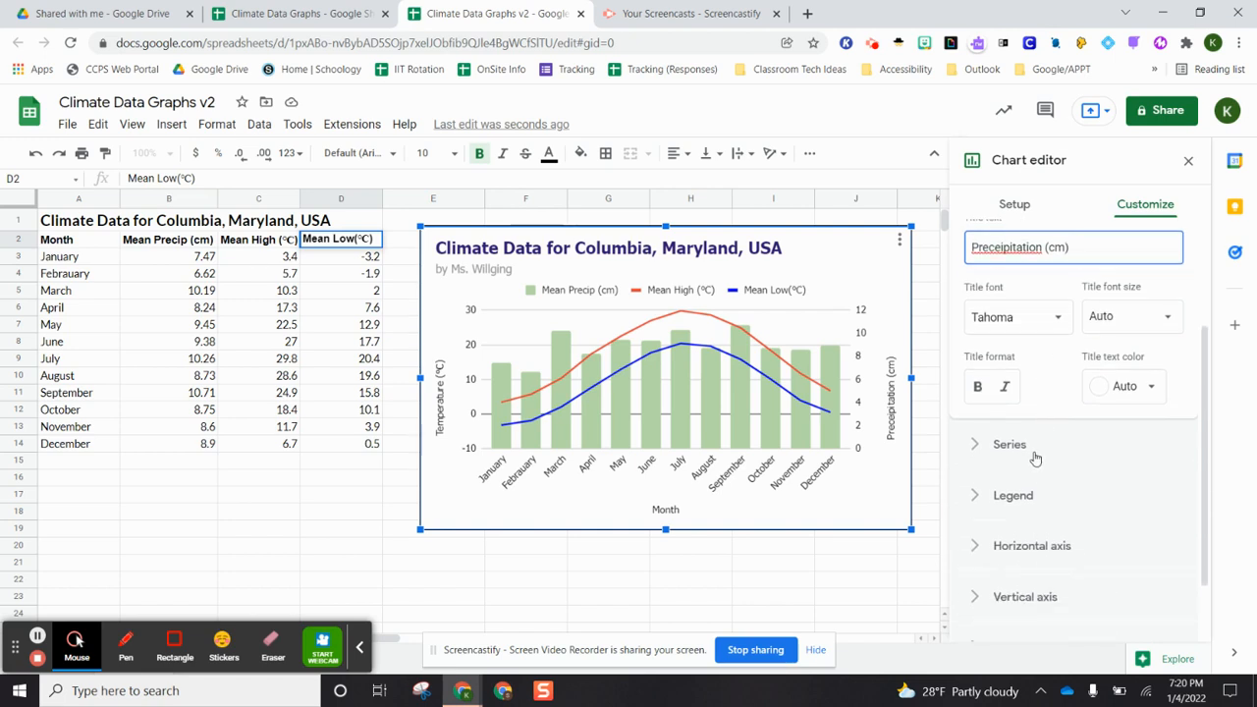
pyautogui.scroll(-1, 1036, 458)
pyautogui.click(979, 471)
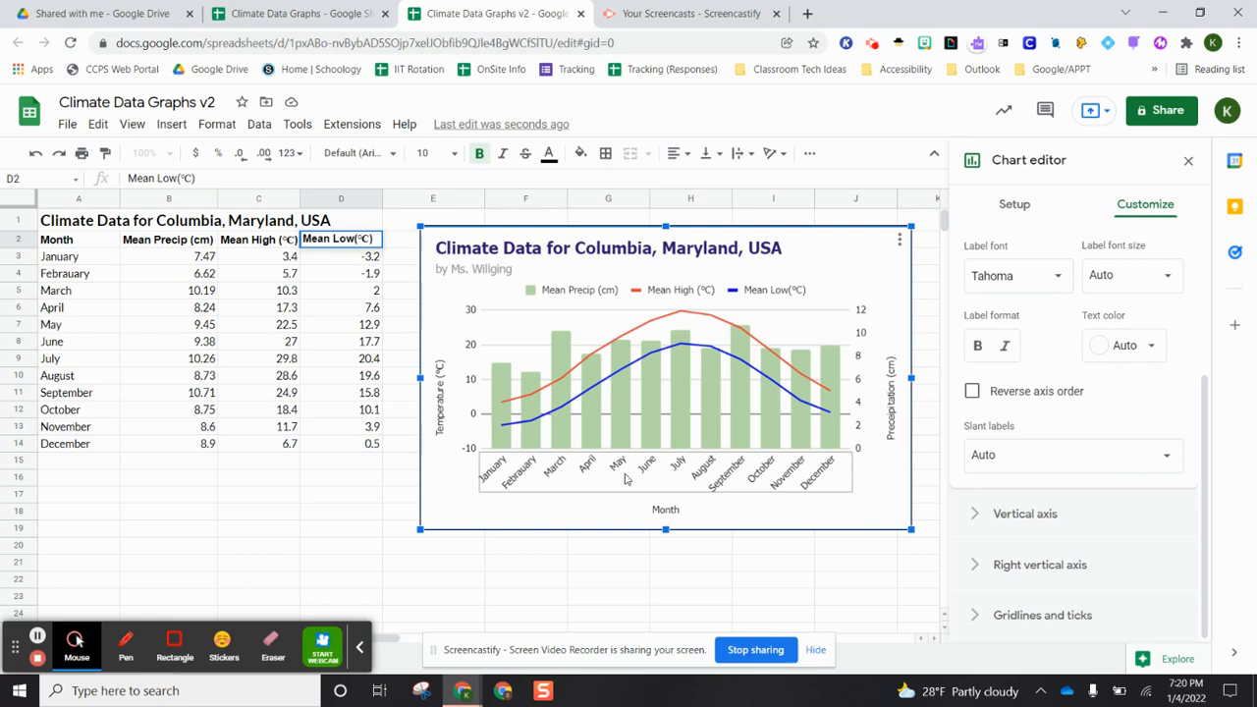
pyautogui.click(1036, 462)
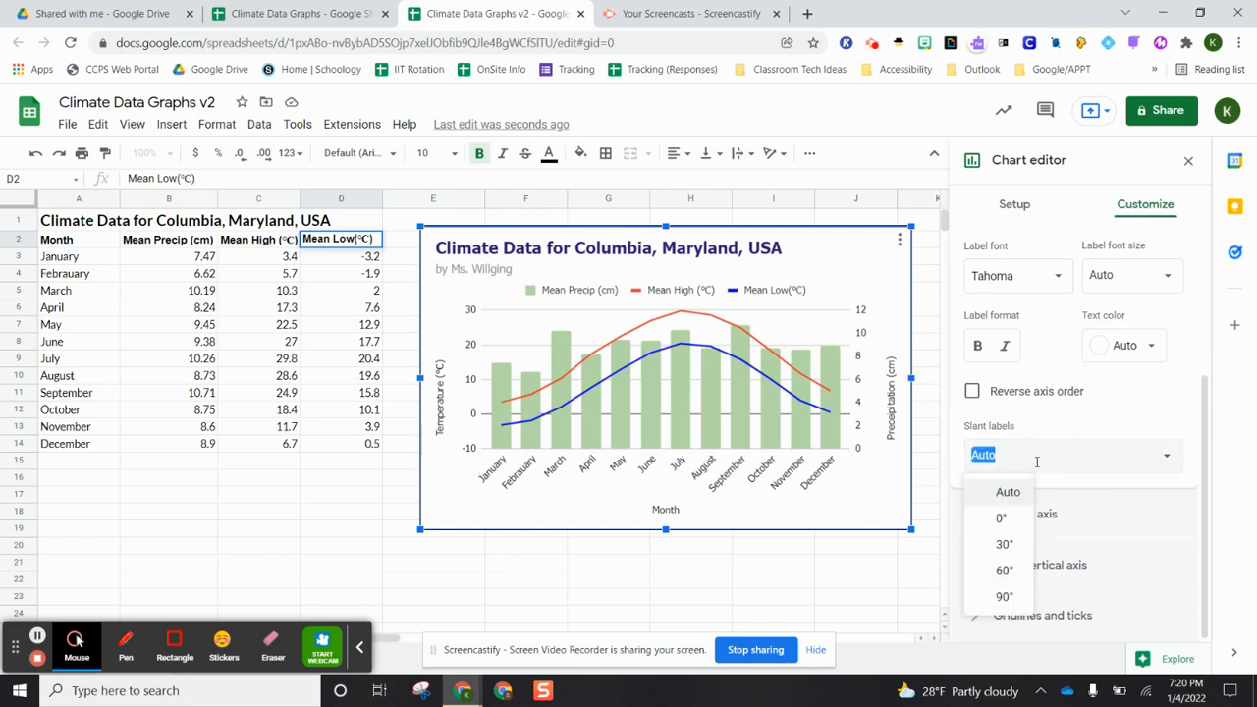
pyautogui.click(997, 569)
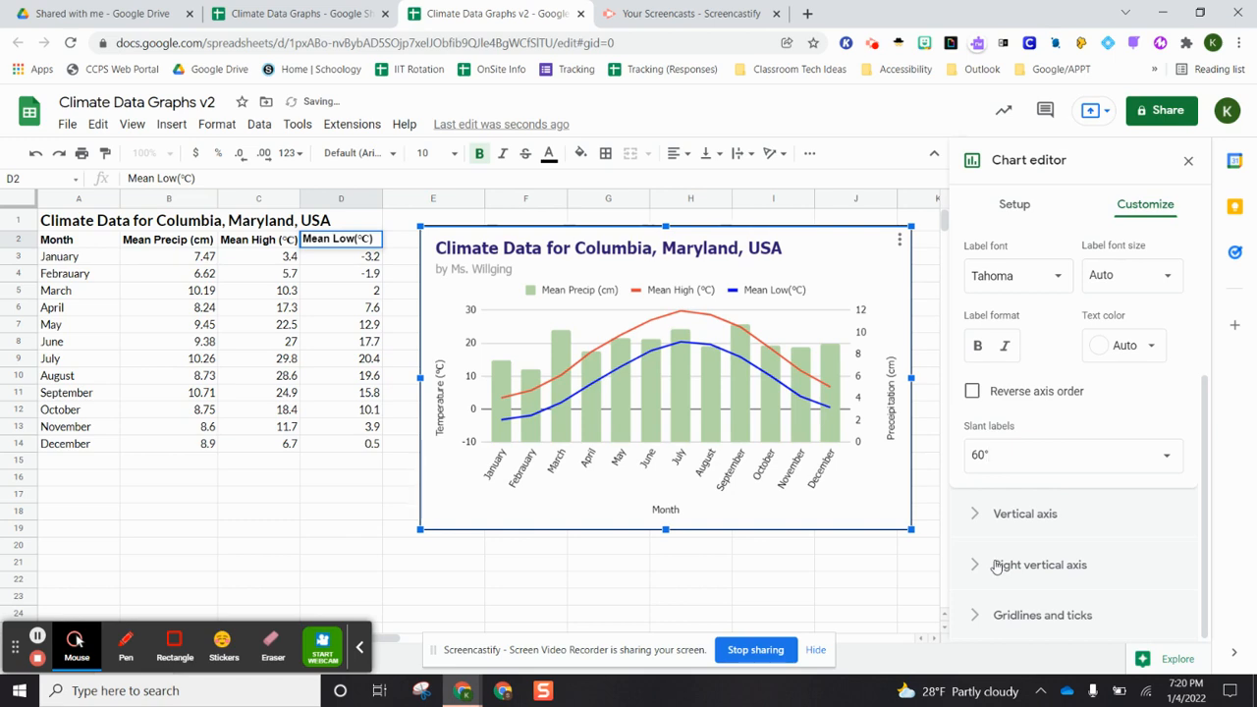
# Try a 90° slant for the horizontal axis labels and return them to 60°.
pyautogui.click(1166, 459)
pyautogui.click(1017, 594)
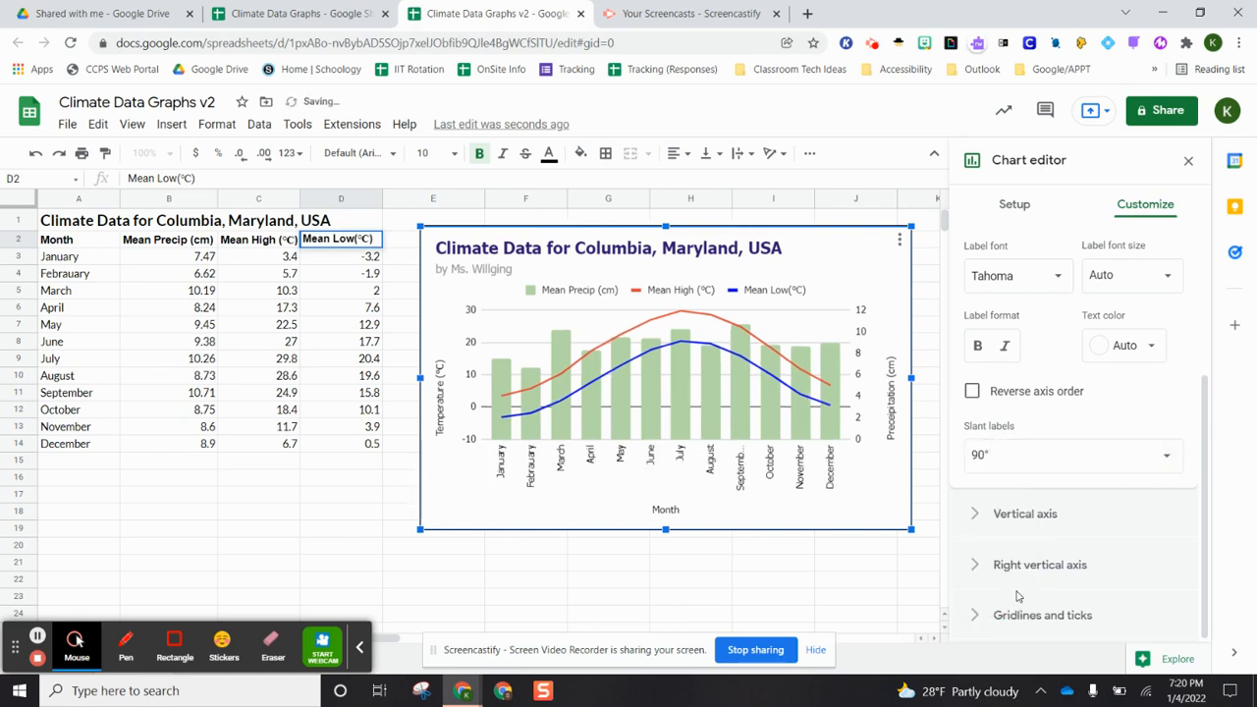
pyautogui.click(1167, 459)
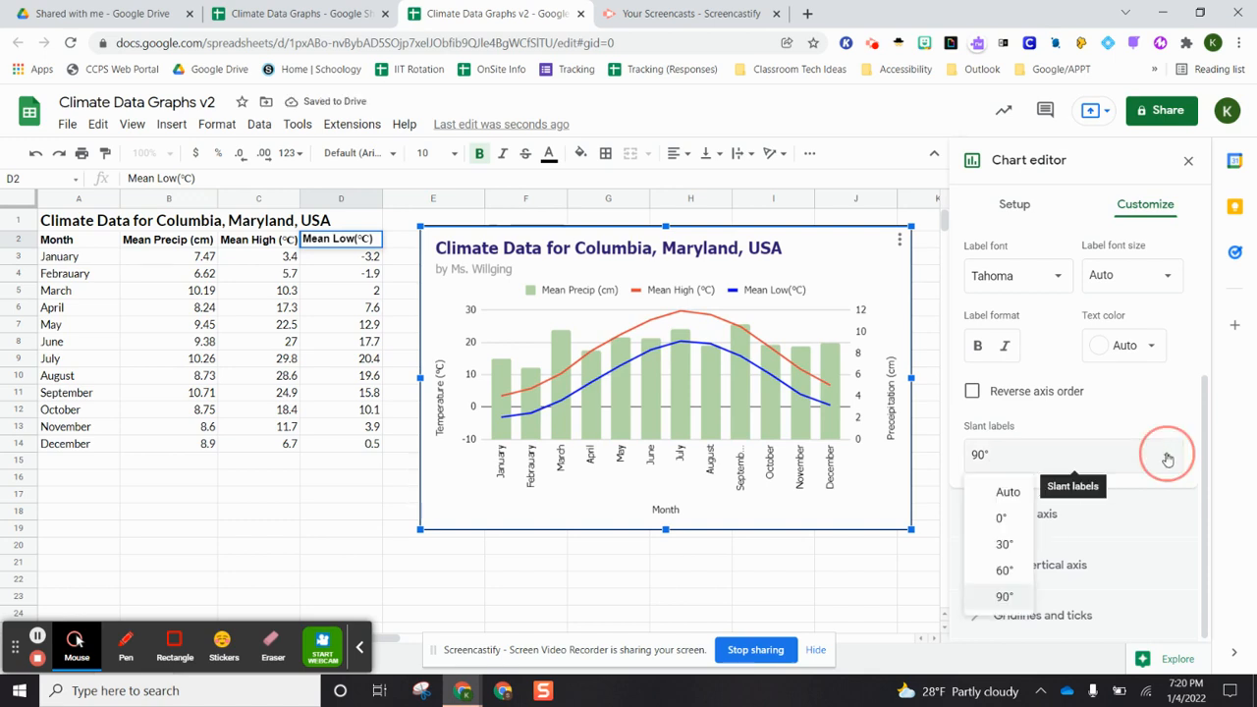
pyautogui.click(997, 573)
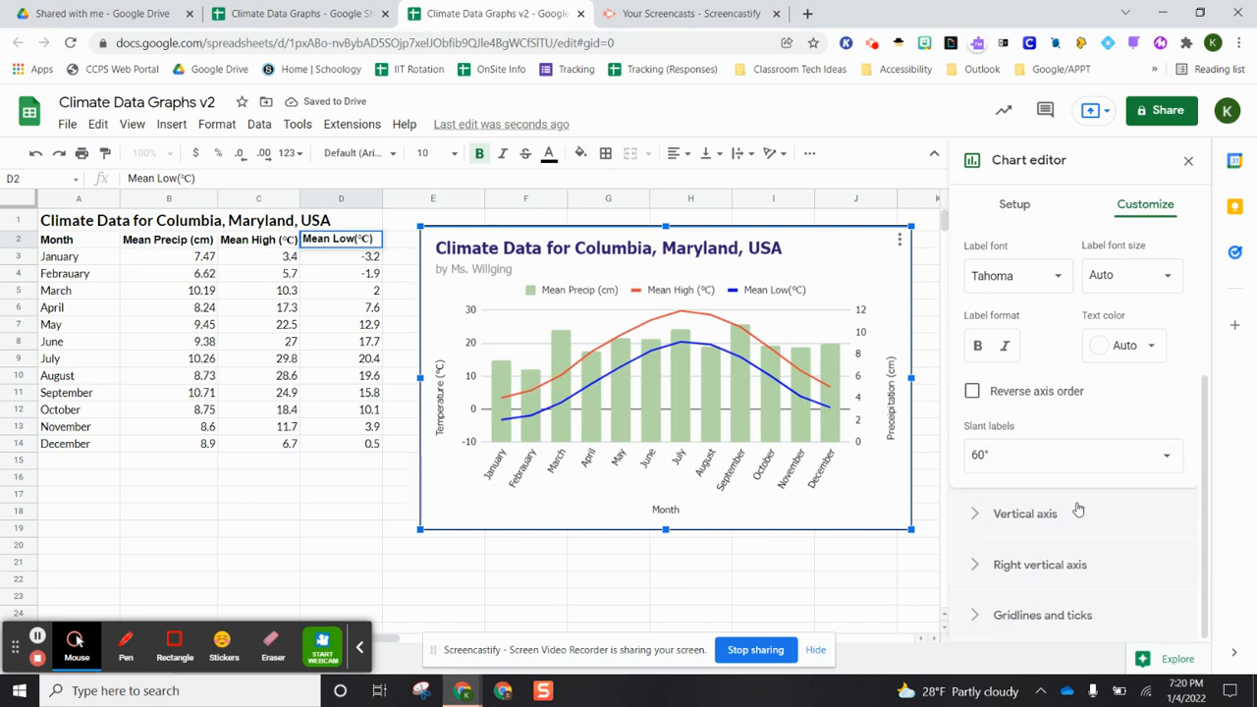
# Close the chart editor and deselect the chart after viewing its options.
pyautogui.scroll(3, 1077, 512)
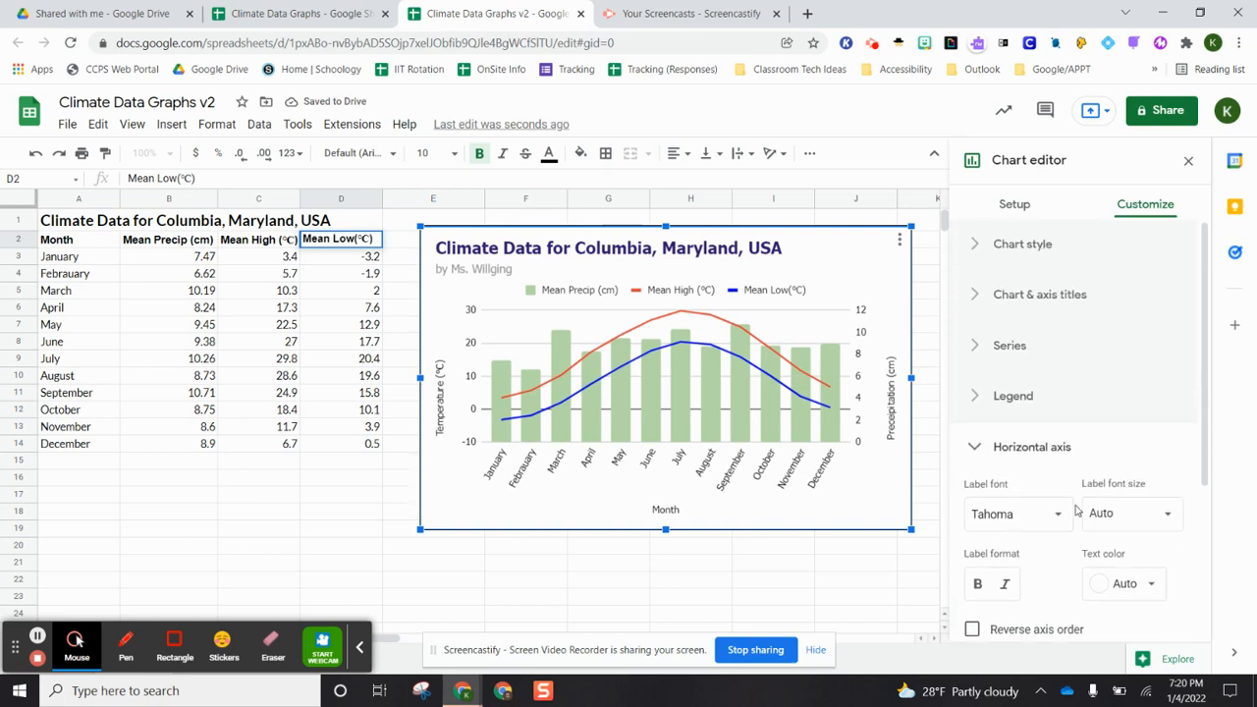
pyautogui.click(1189, 163)
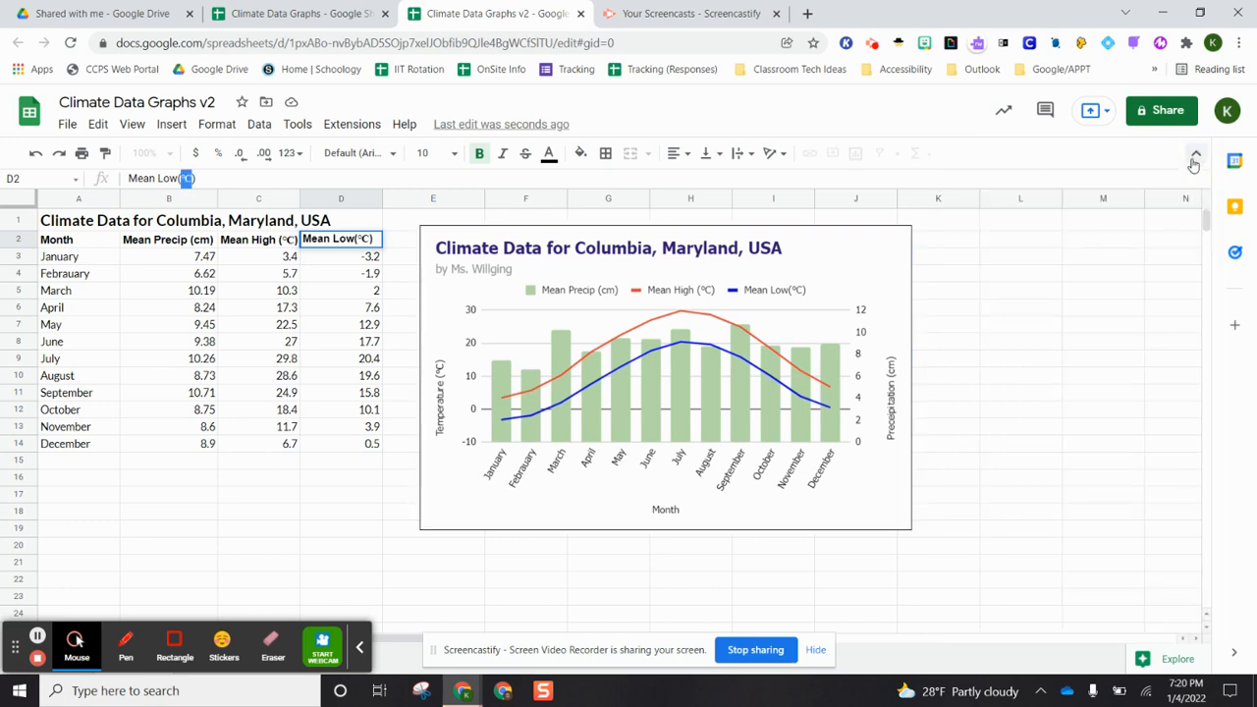
pyautogui.click(889, 246)
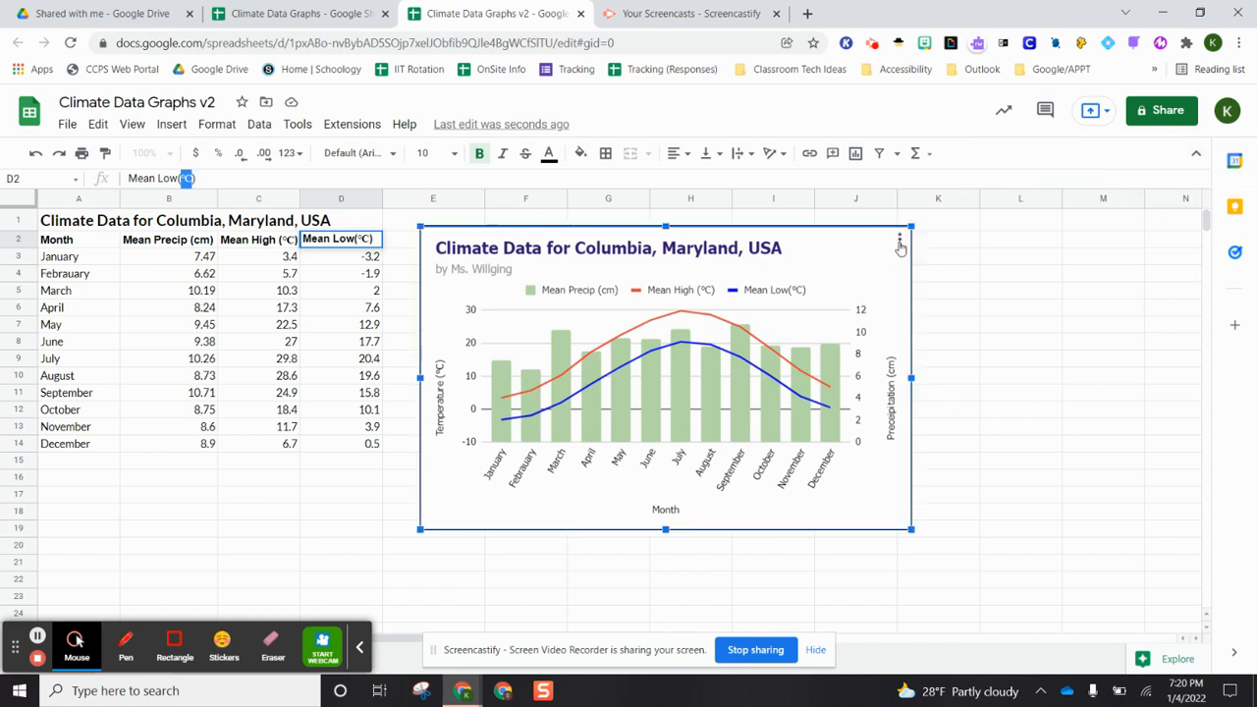
pyautogui.click(899, 243)
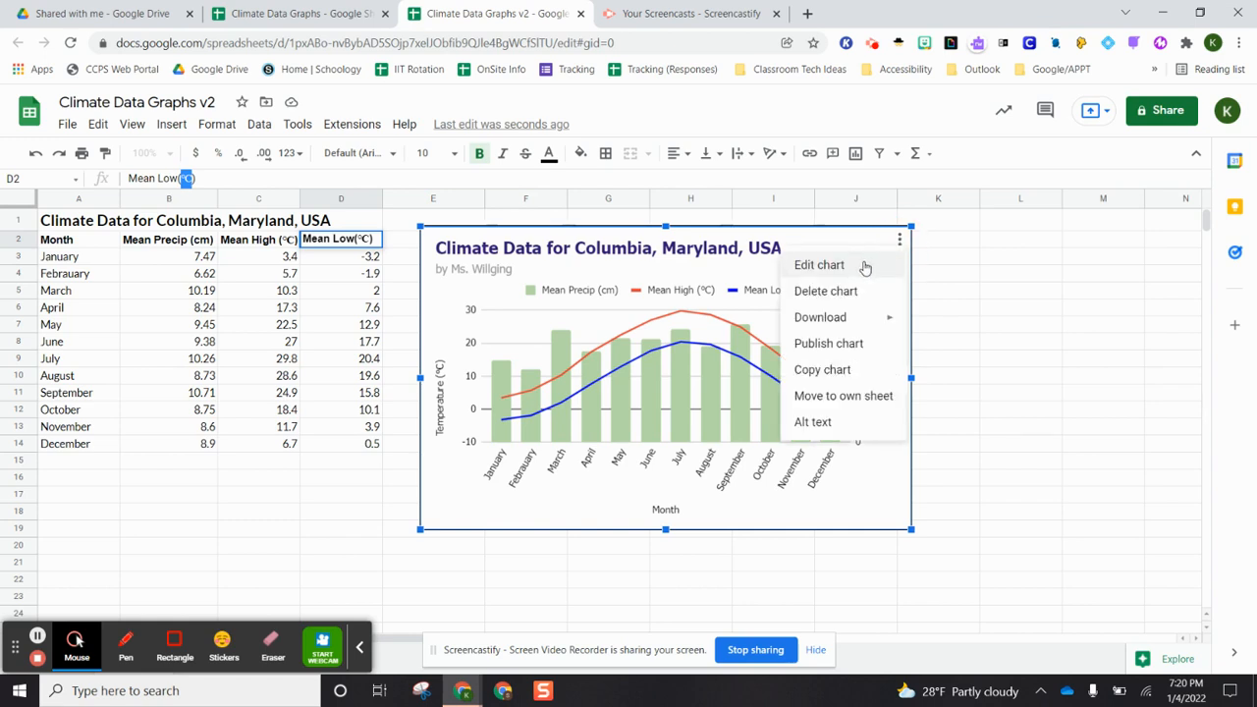
pyautogui.click(1010, 274)
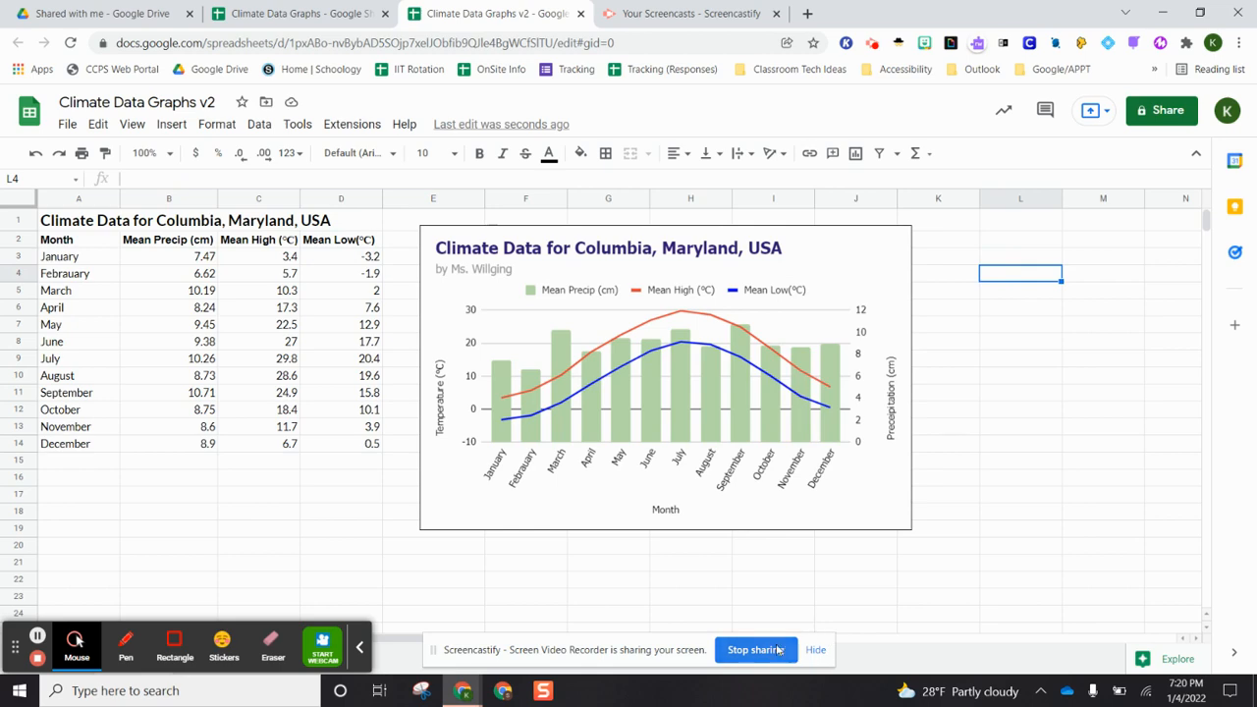